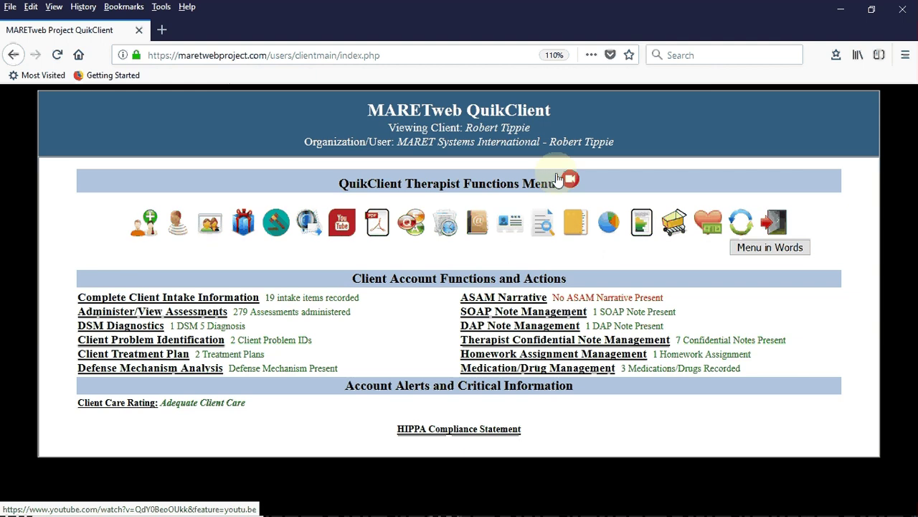
Open the Client Treatment Effectiveness page from the QuikClient Therapist Functions Menu
left_click_drag(540, 132, 478, 129)
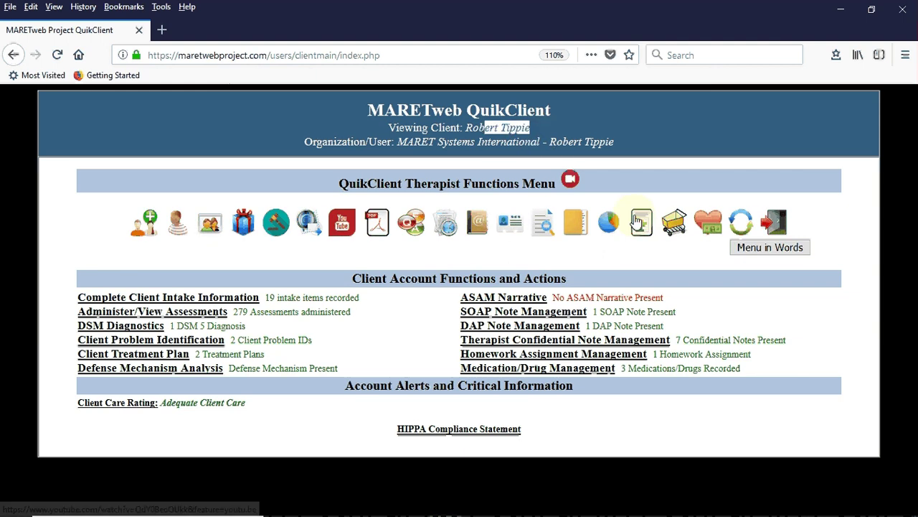
left_click(653, 261)
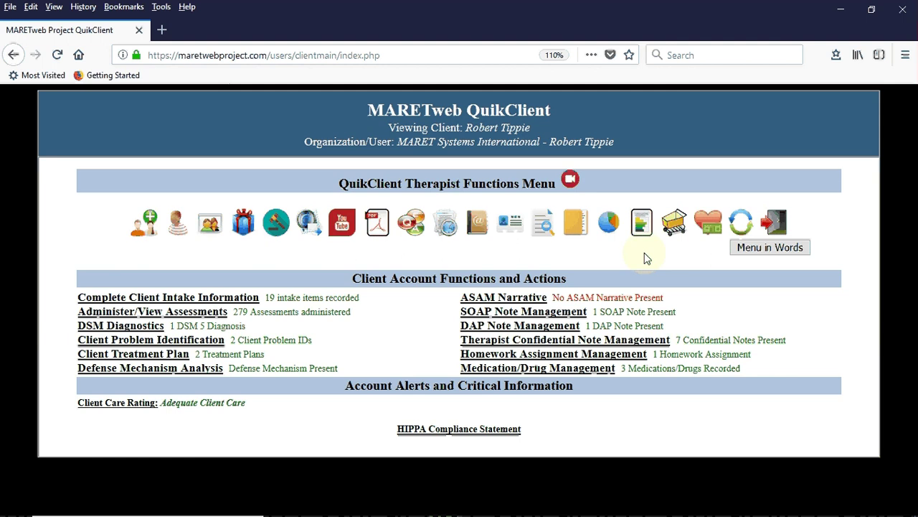
left_click(643, 226)
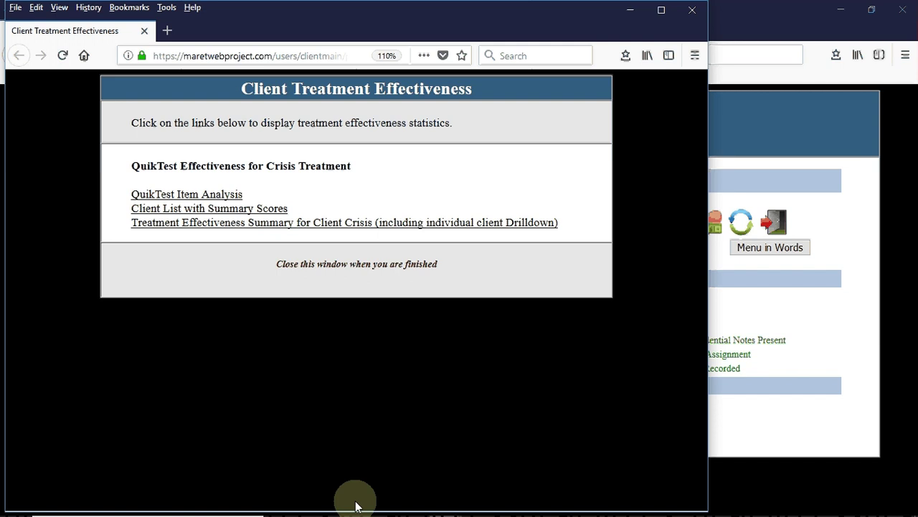
Switch to the QuikTest All Item Analysis window and review the client total and item tables through Personal Safety Items
mouse_move(451, 505)
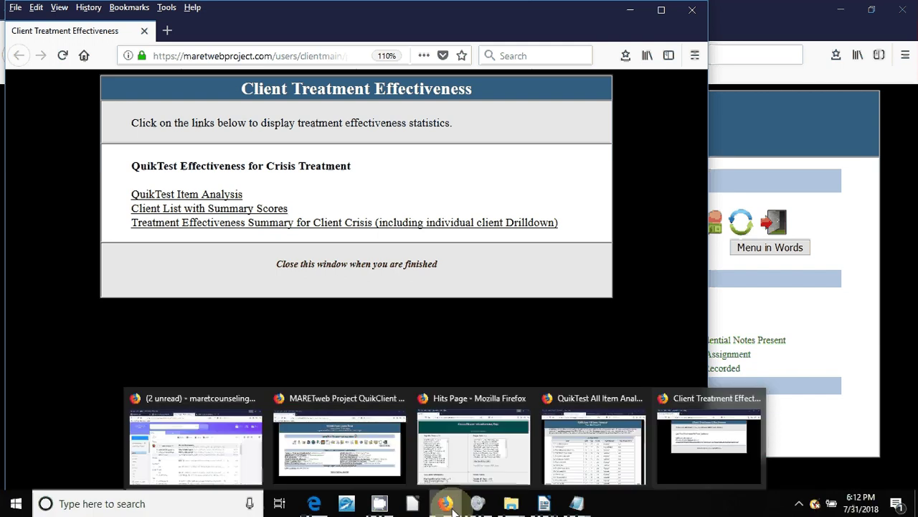
mouse_move(587, 468)
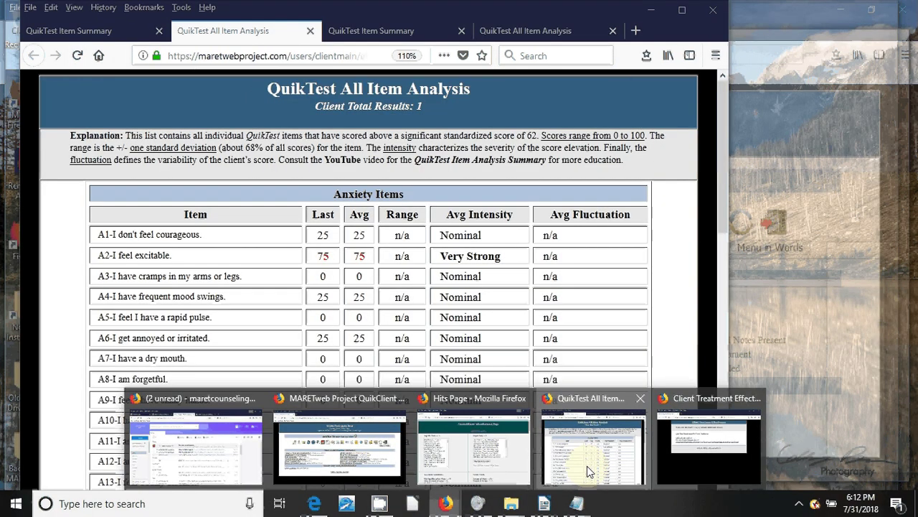
left_click(587, 466)
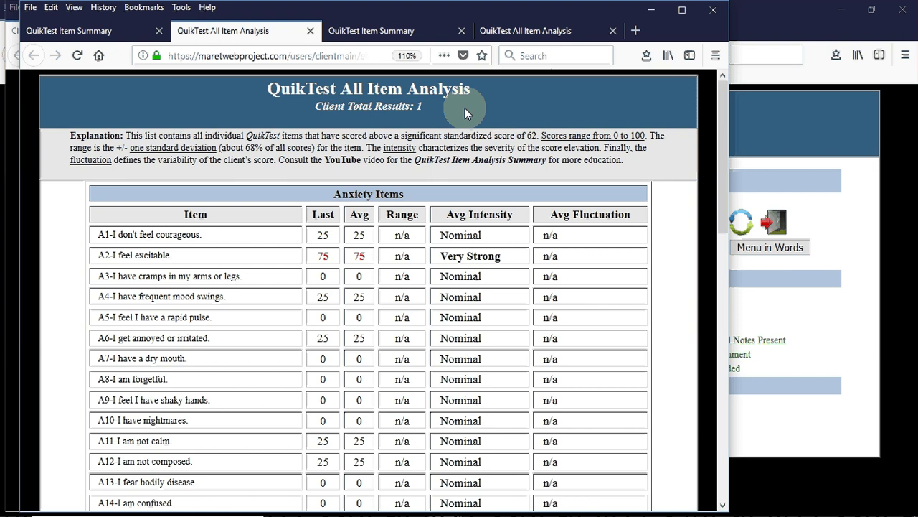
left_click_drag(433, 107, 313, 106)
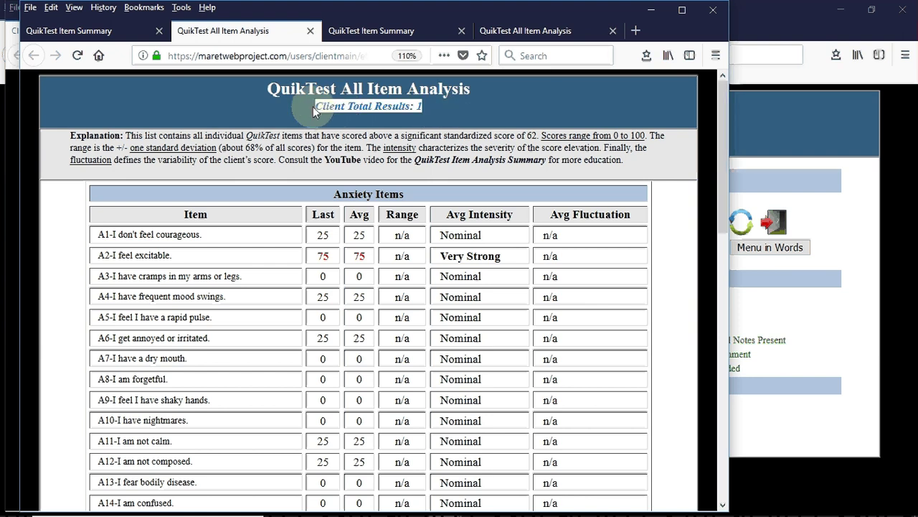
left_click(642, 126)
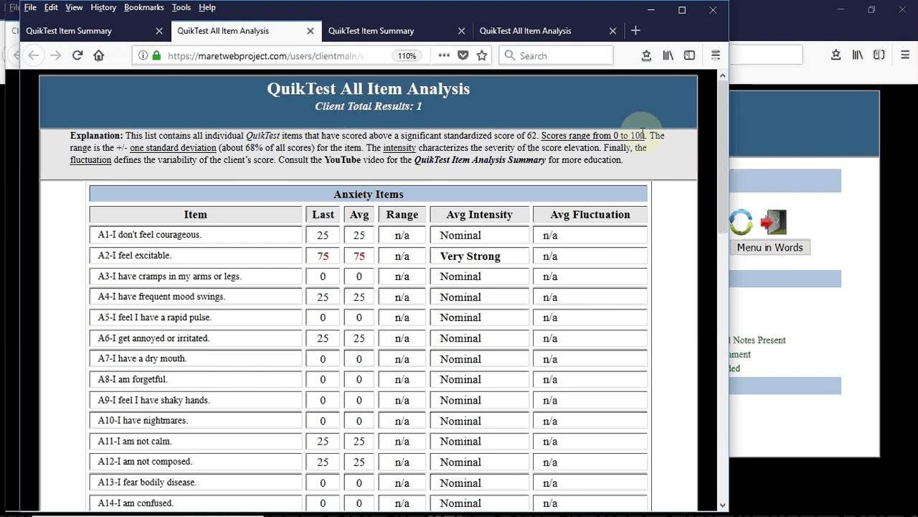
scroll(712, 148, "down", 3)
left_click_drag(742, 229, 753, 441)
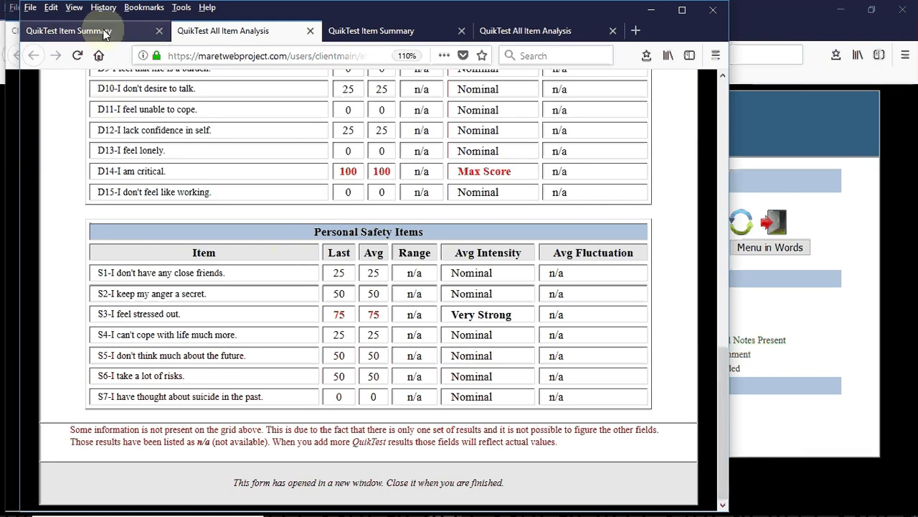
Show the QuikTest Item Summary for the single-result client and examine the Last and Avg scores of A2 and D14
left_click(71, 31)
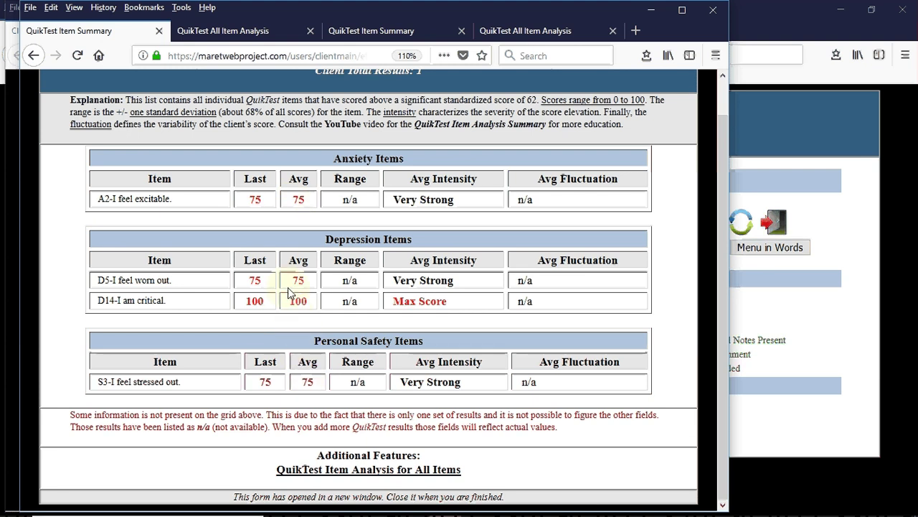
double_click(253, 200)
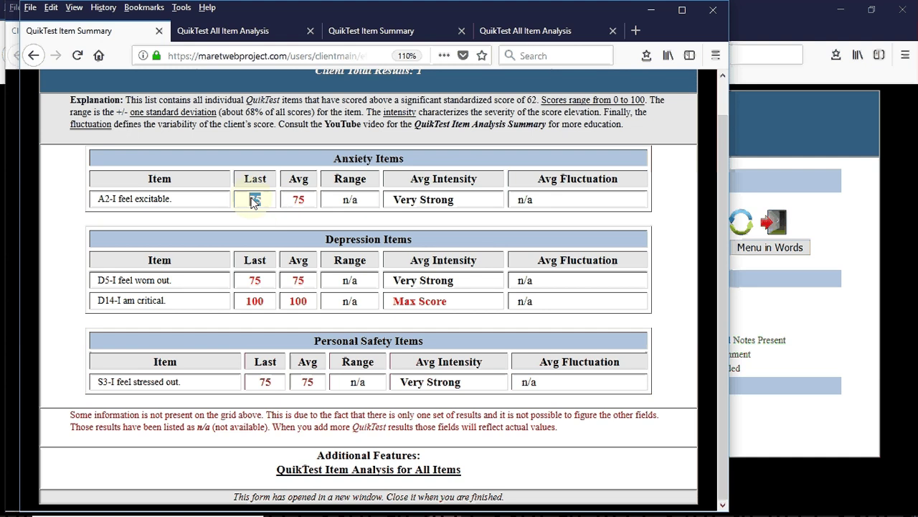
left_click(254, 201)
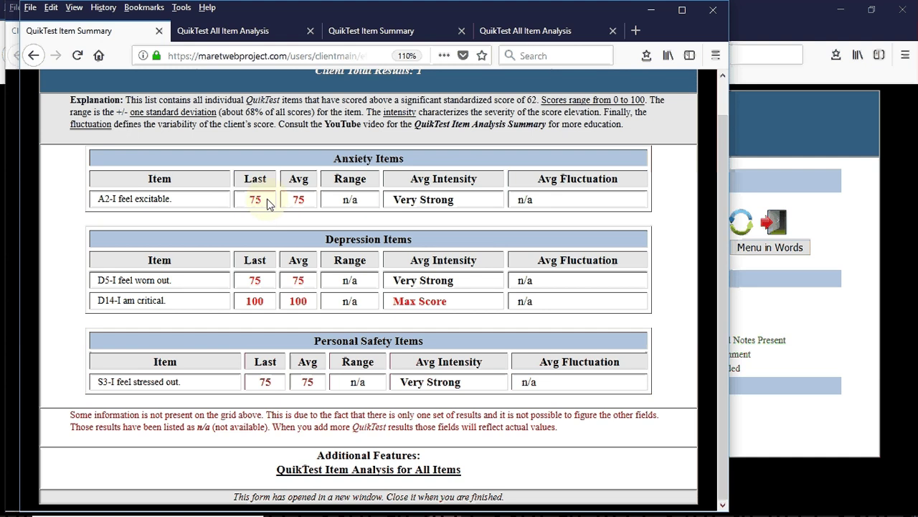
double_click(309, 301)
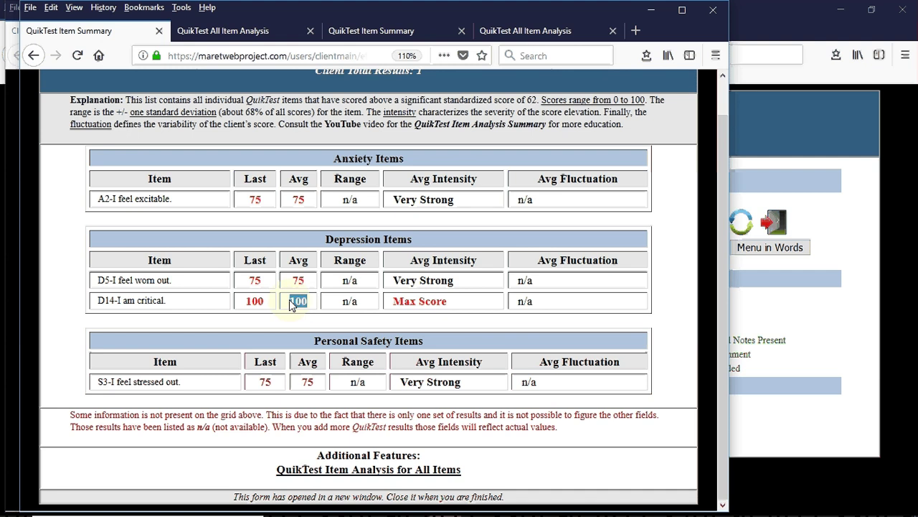
left_click(292, 304)
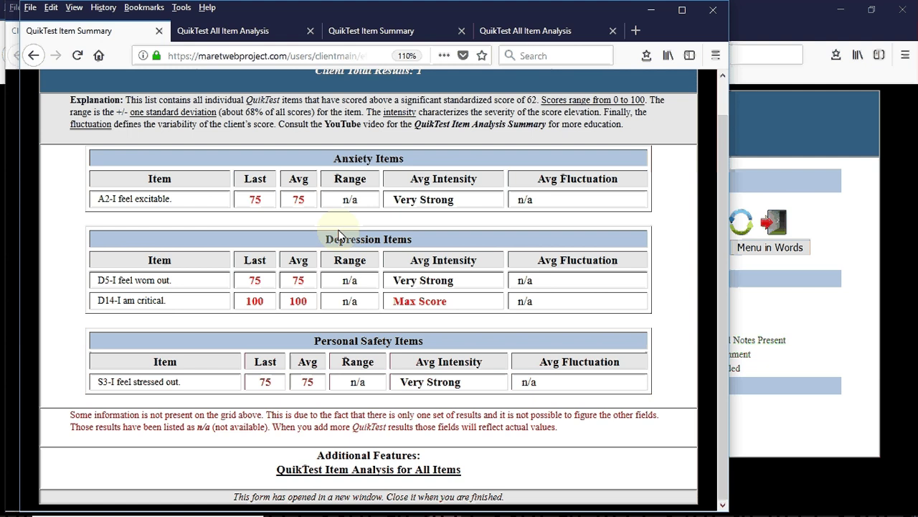
double_click(301, 200)
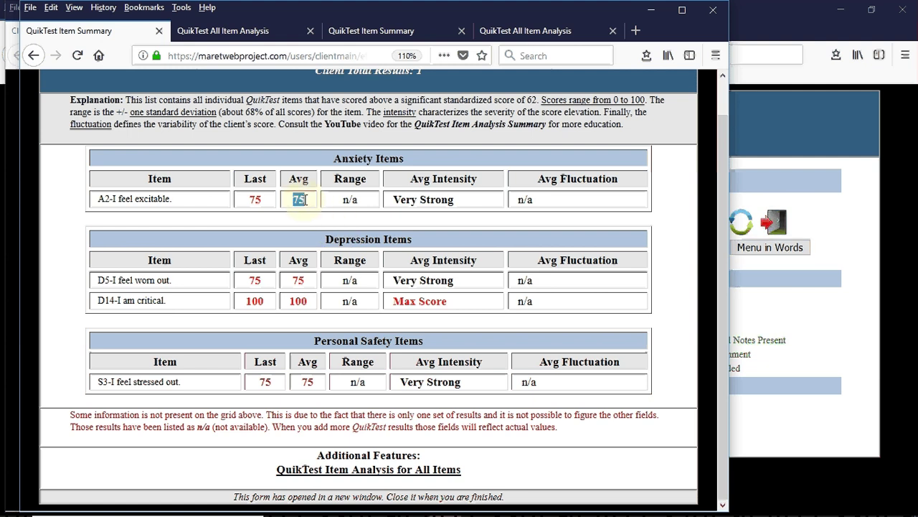
left_click(304, 200)
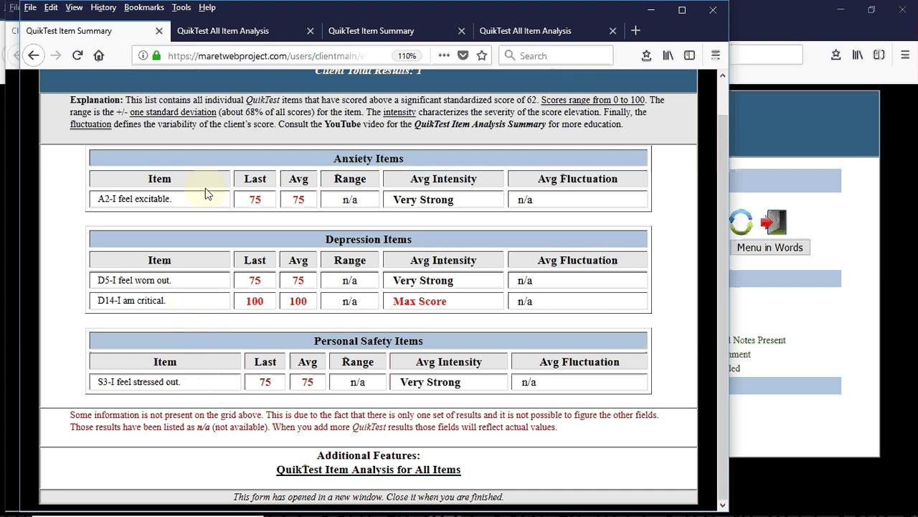
Show the QuikTest Item Summary with multiple client results and examine its total and the Last and Avg scores of A13
left_click(367, 36)
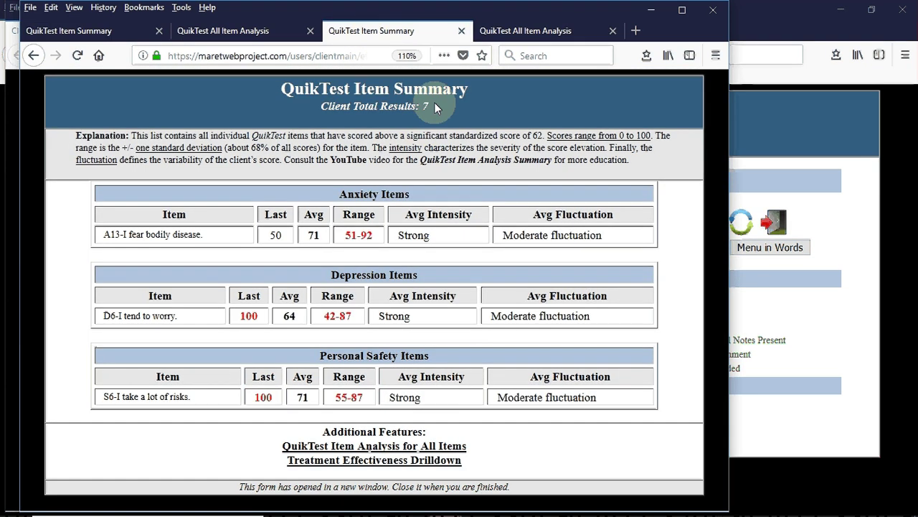
triple_click(299, 103)
left_click(287, 120)
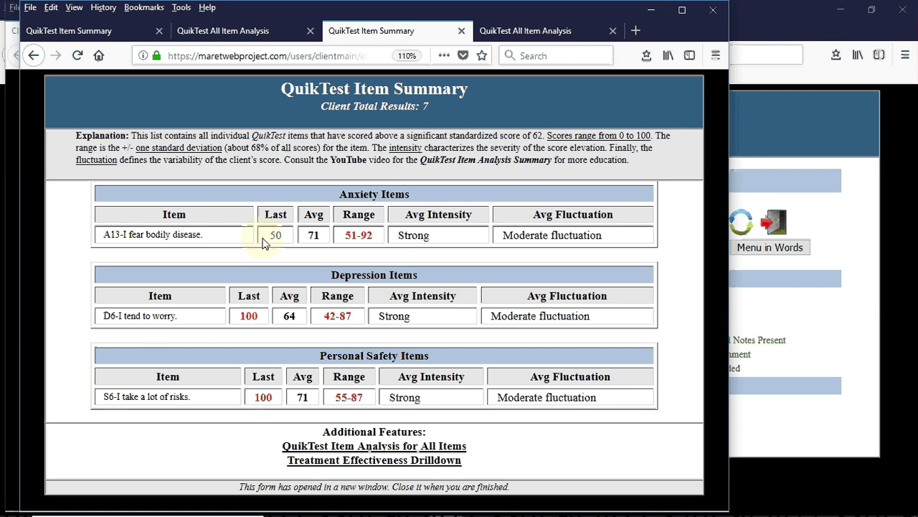
left_click_drag(304, 235, 323, 238)
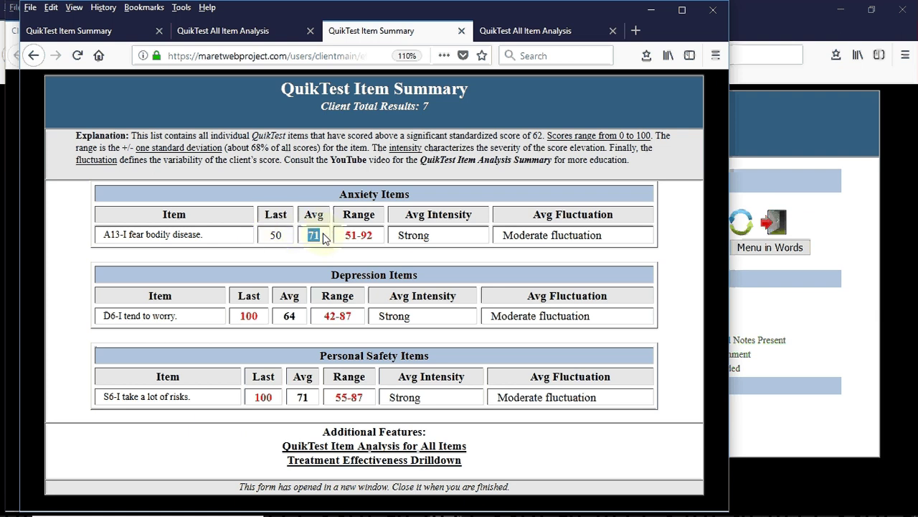
left_click(292, 239)
double_click(291, 240)
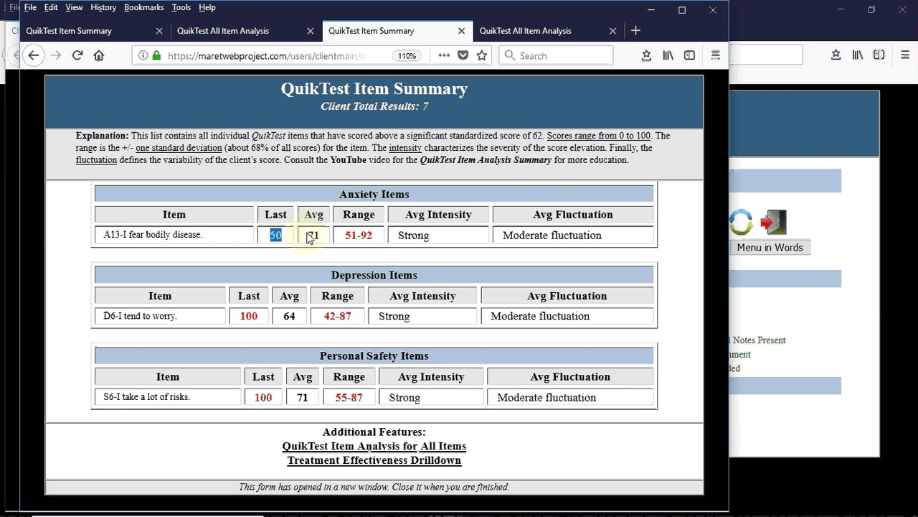
left_click(300, 336)
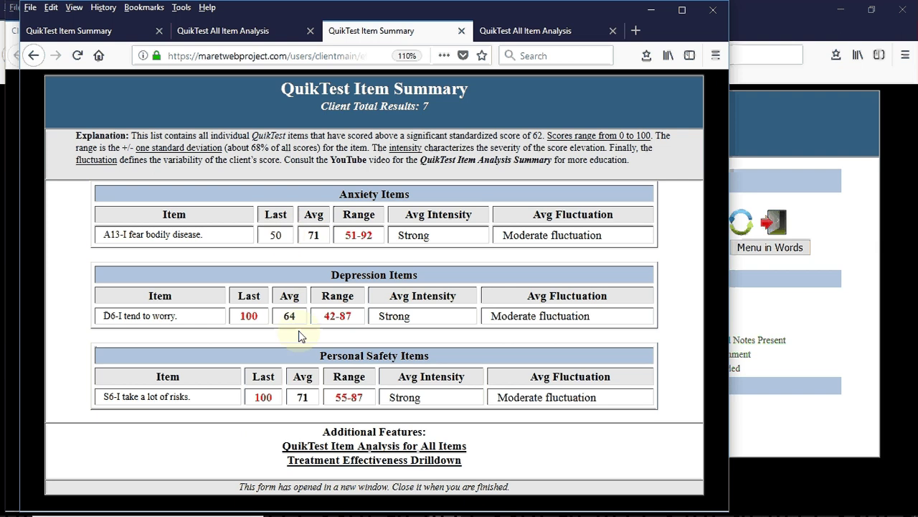
Examine the average score and Avg Intensity rating of depression item D6
left_click_drag(296, 316, 284, 318)
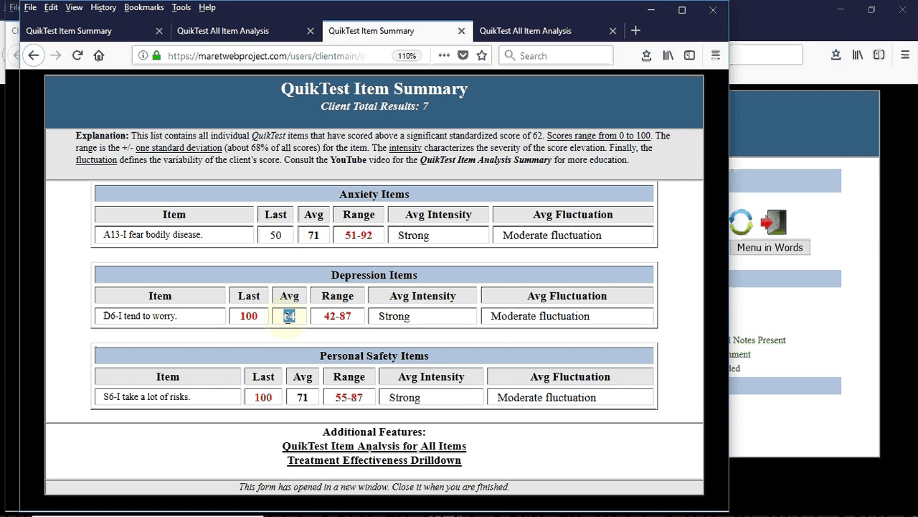
left_click(300, 322)
double_click(394, 316)
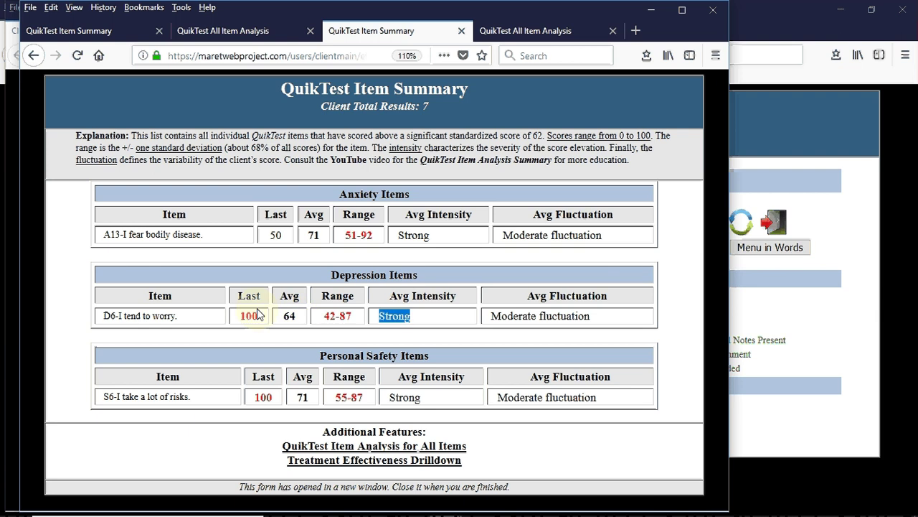
left_click(251, 310)
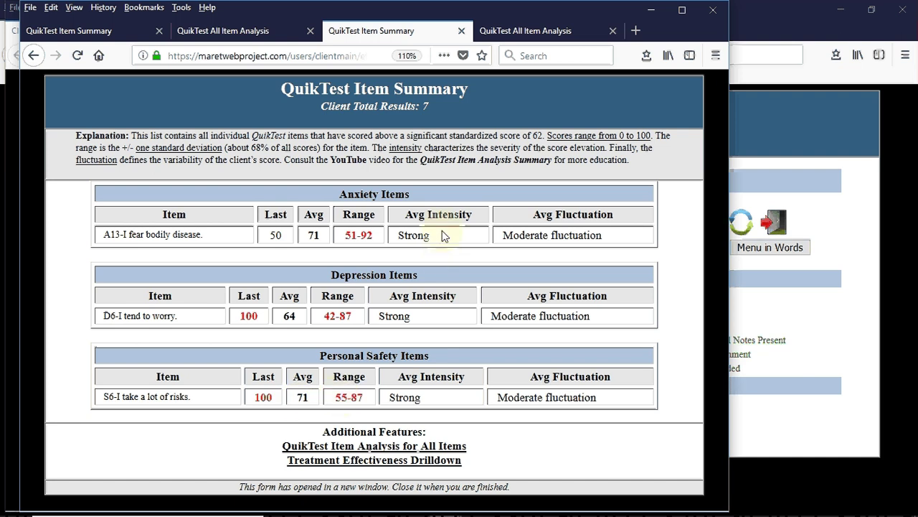
Compare the Avg Intensity ratings of anxiety item A13 and personal safety item S6 with their average scores
left_click_drag(434, 237, 397, 236)
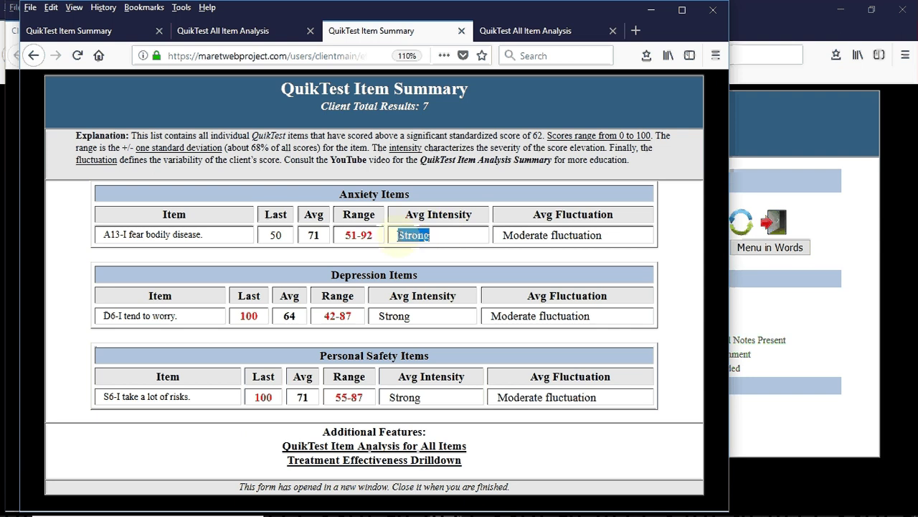
left_click(318, 235)
double_click(318, 236)
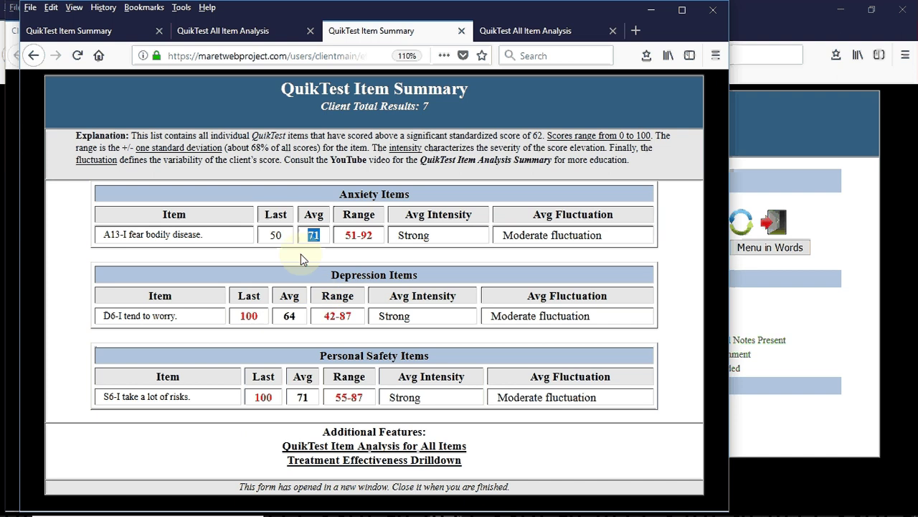
left_click(287, 321)
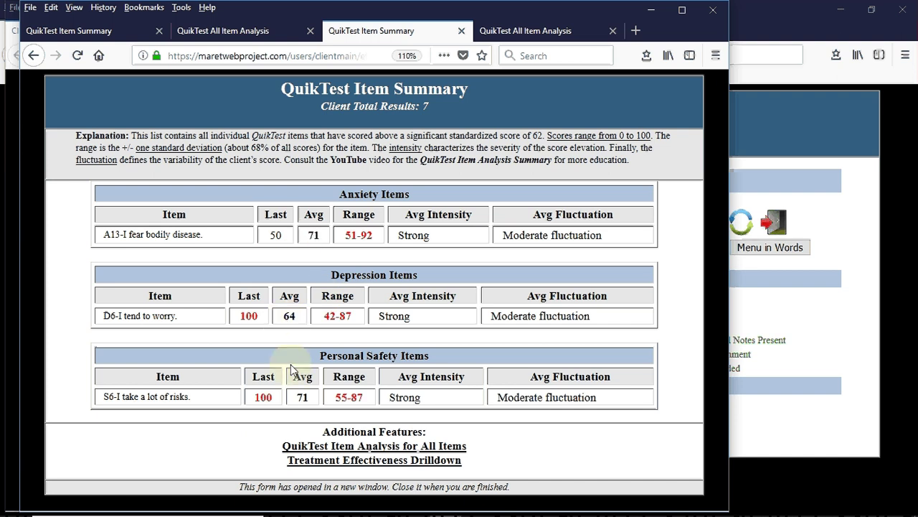
double_click(398, 400)
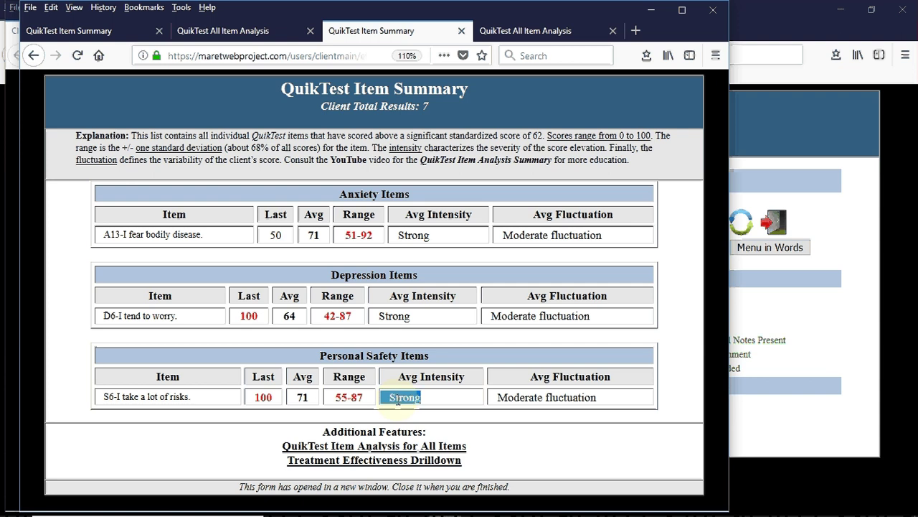
left_click(398, 399)
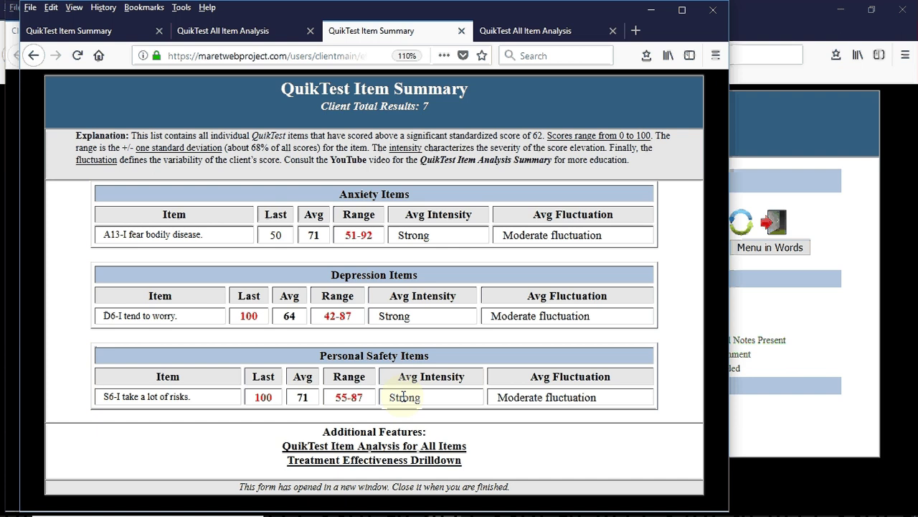
double_click(404, 397)
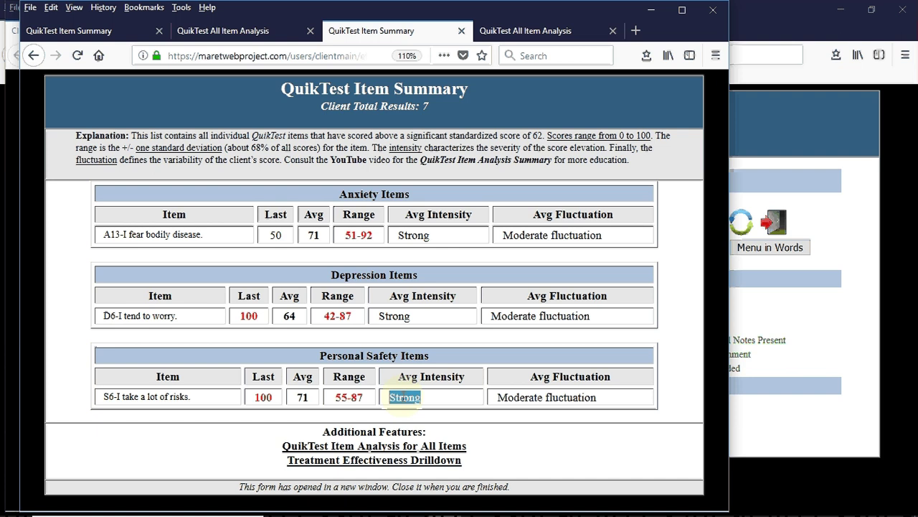
left_click(307, 396)
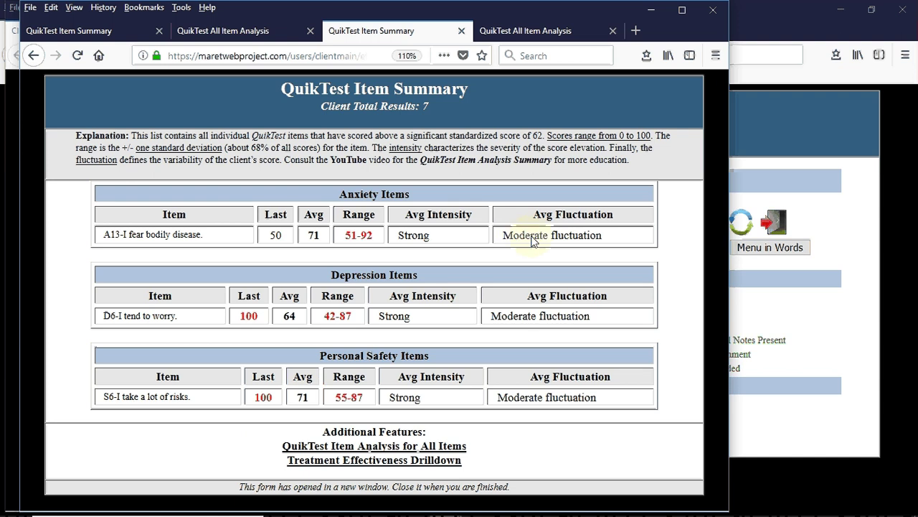
Examine the Avg Fluctuation rating of anxiety item A13
left_click_drag(502, 238, 614, 247)
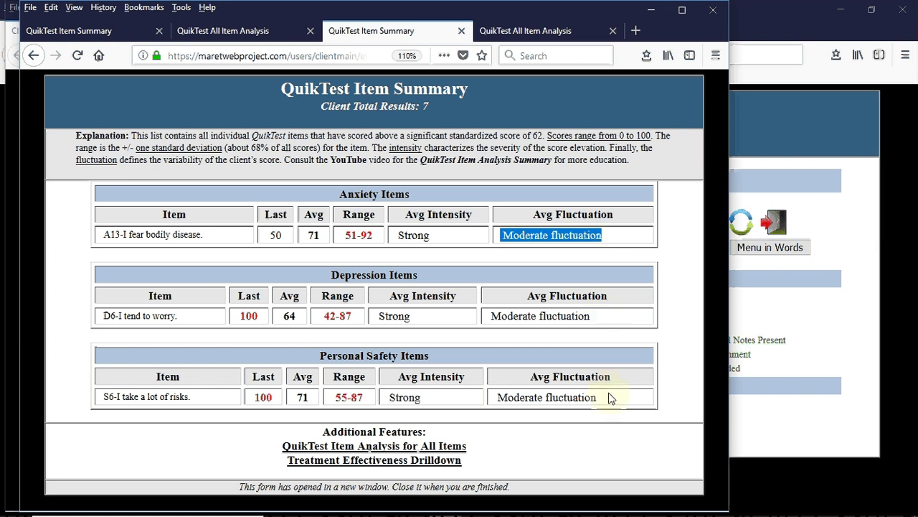
left_click(594, 234)
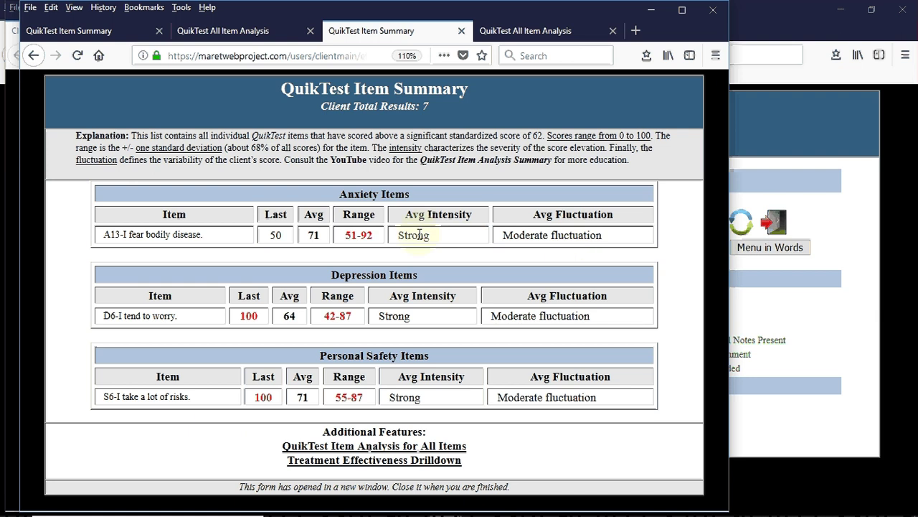
double_click(521, 235)
left_click(521, 236)
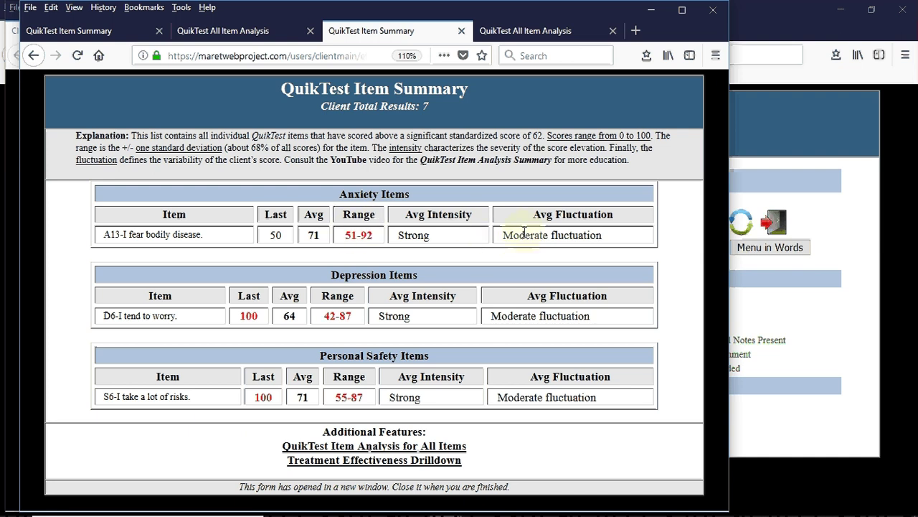
left_click_drag(525, 235, 562, 234)
left_click(574, 232)
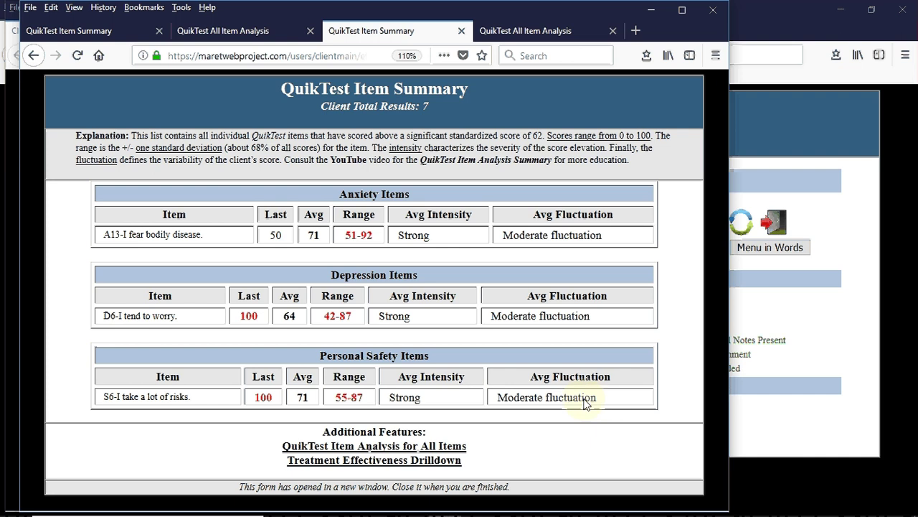
Compare the Avg Fluctuation ratings of personal safety item S6 and anxiety item A13 in the item summary
left_click_drag(593, 401, 502, 407)
left_click(500, 402)
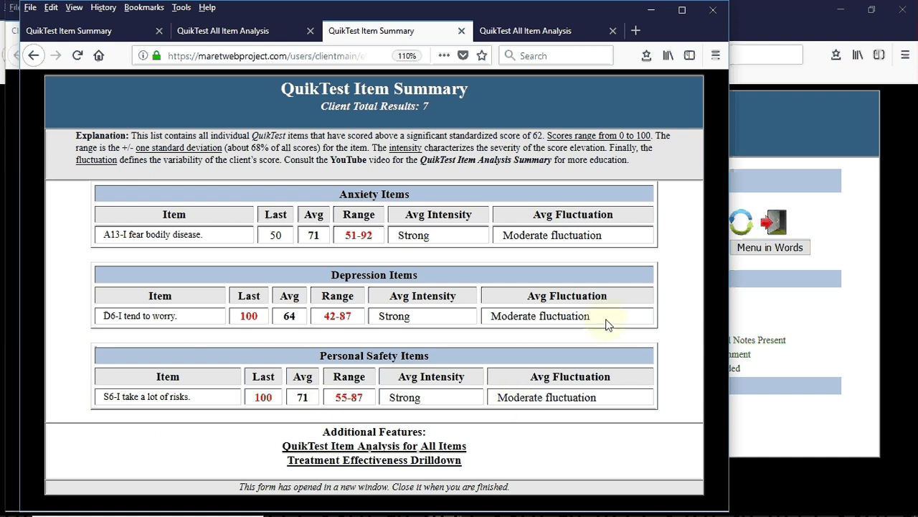
double_click(601, 236)
left_click(520, 251)
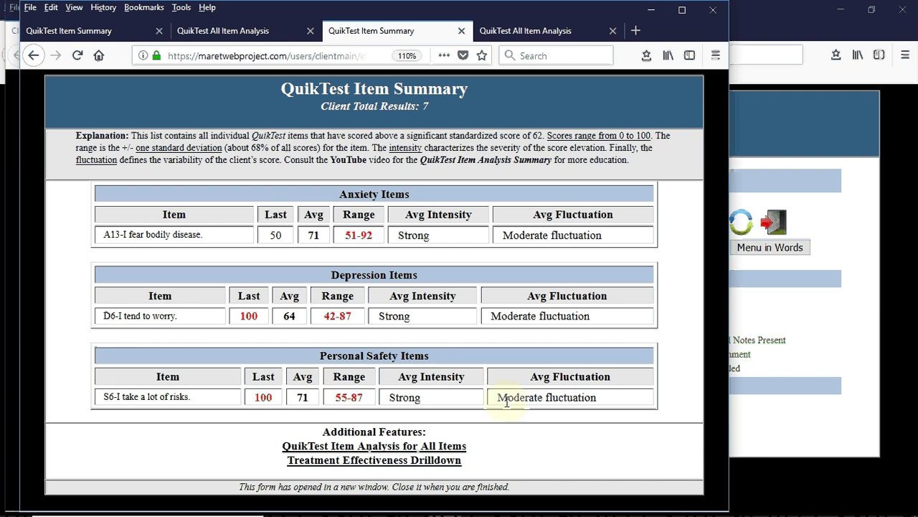
left_click_drag(501, 401, 545, 402)
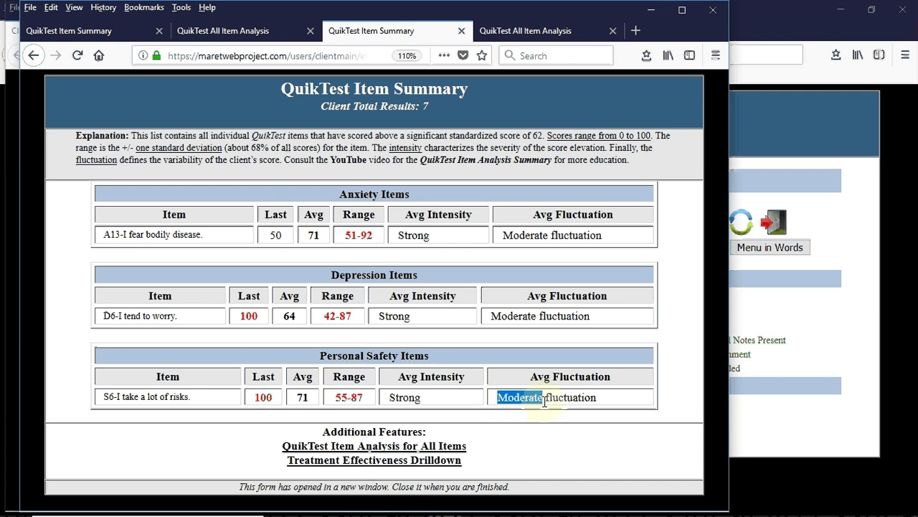
left_click(545, 402)
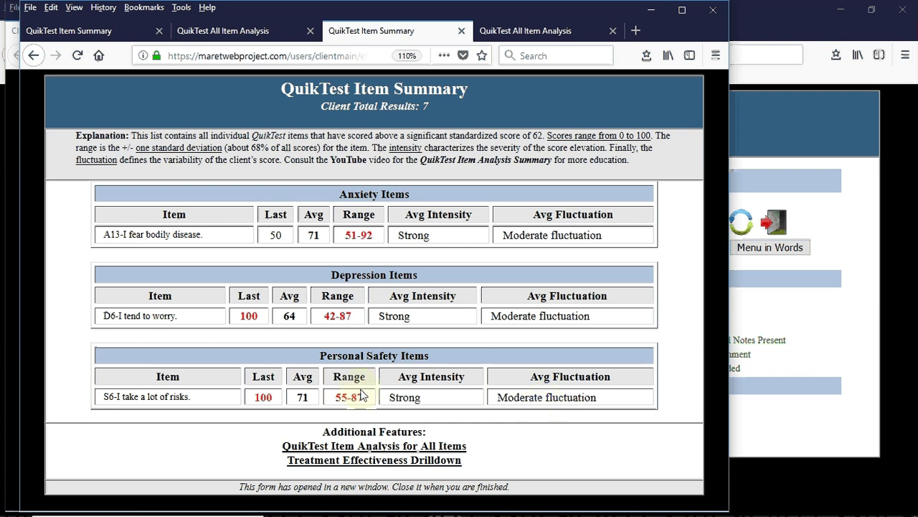
left_click_drag(290, 362, 432, 364)
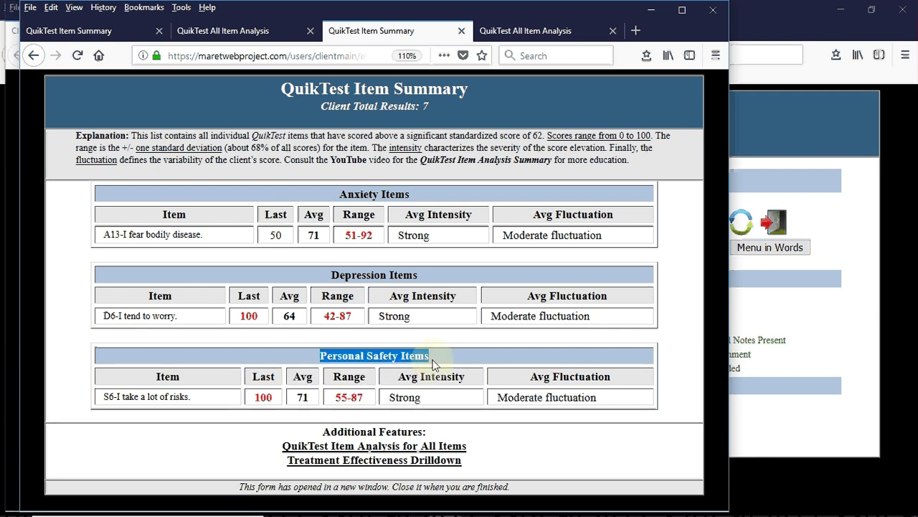
left_click(432, 364)
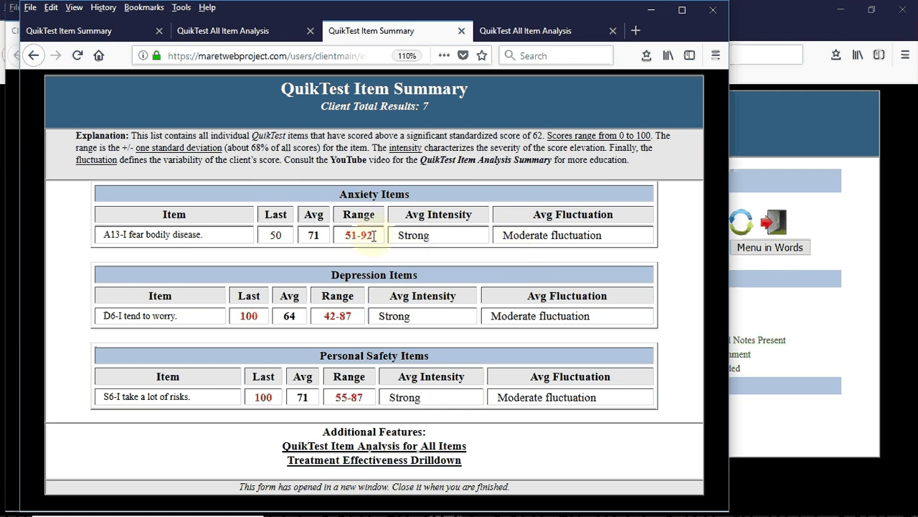
Examine the Range scores of items A13, D6 and S6 against the one-standard-deviation explanation
left_click_drag(372, 234, 346, 241)
left_click(346, 242)
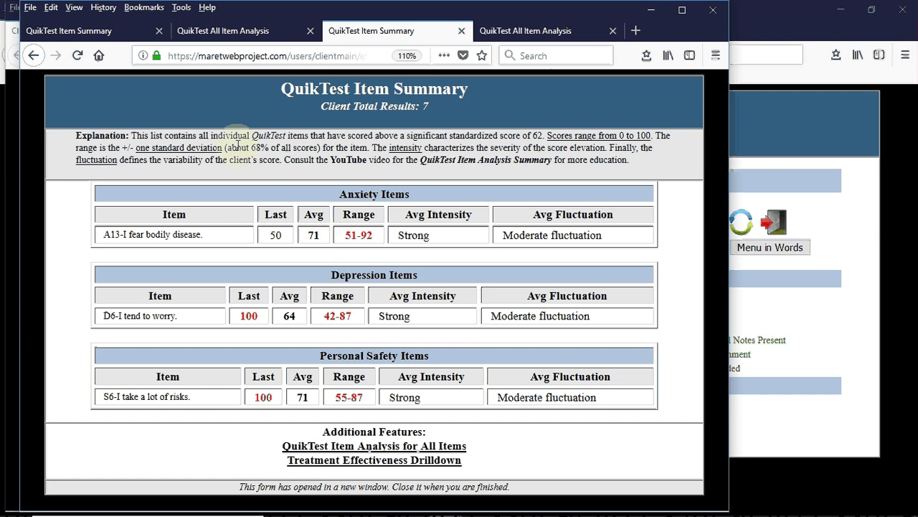
left_click_drag(238, 147, 281, 148)
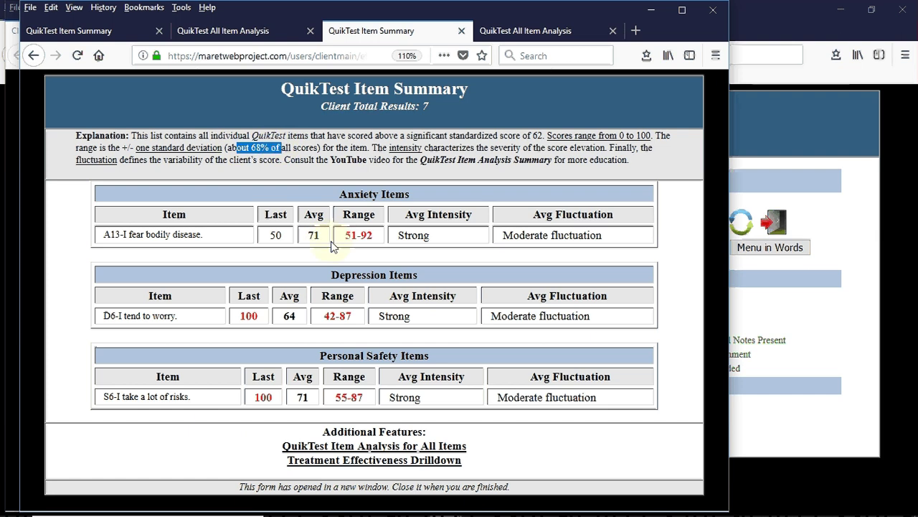
left_click_drag(343, 237, 373, 235)
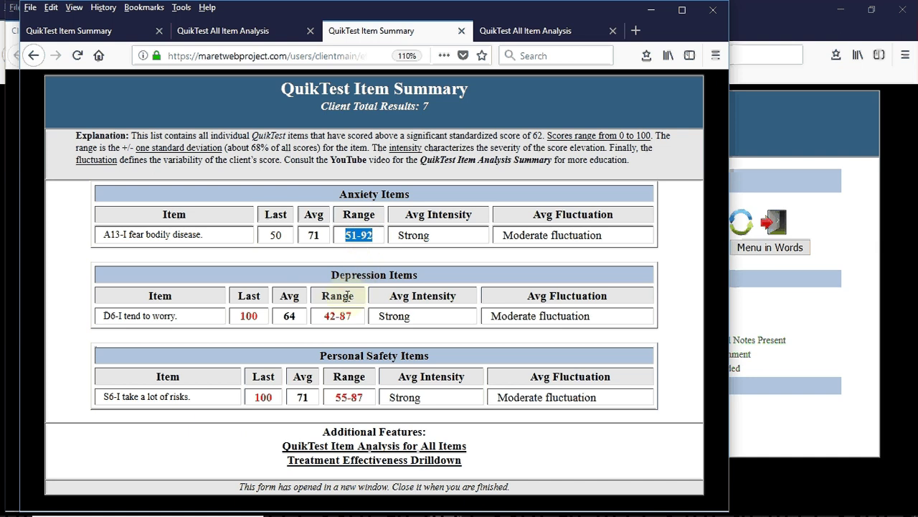
left_click(322, 321)
left_click_drag(322, 321, 353, 317)
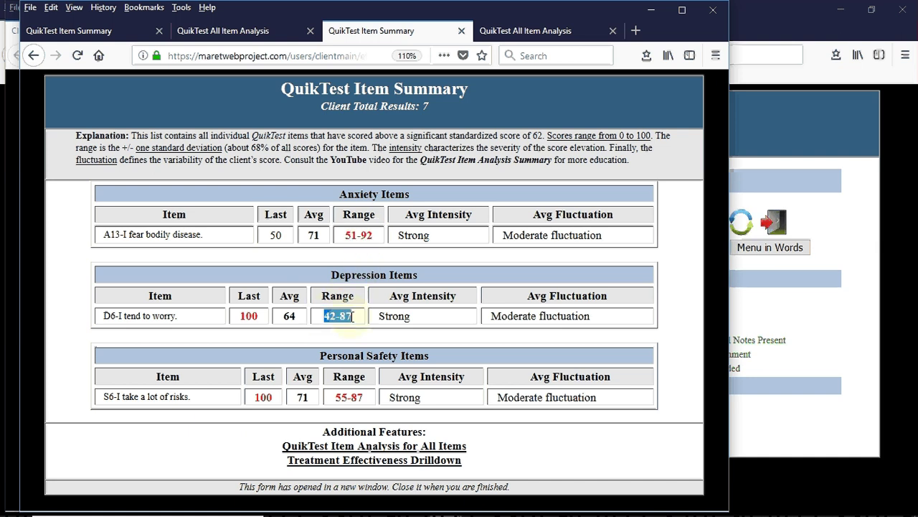
left_click(335, 400)
left_click_drag(334, 400, 366, 401)
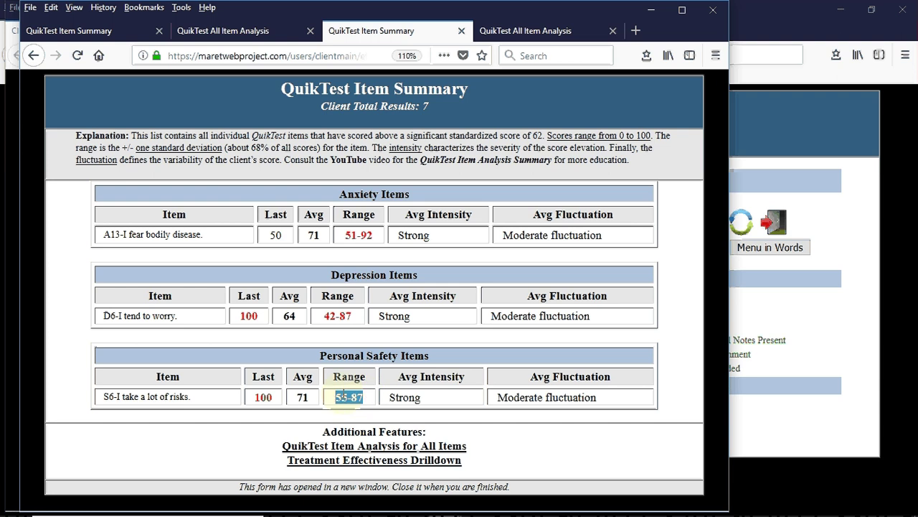
Compare the Last scores of items D6, A13 and S6 with their Range scores
double_click(245, 316)
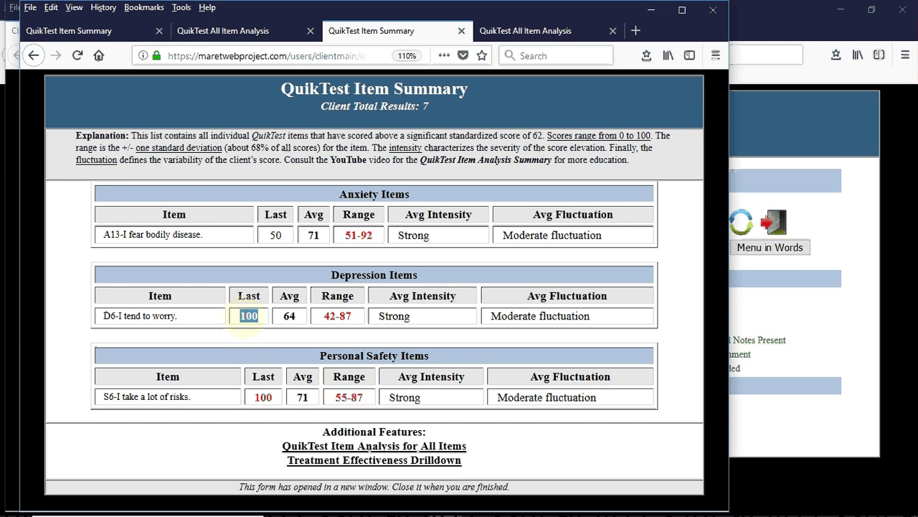
left_click(336, 319)
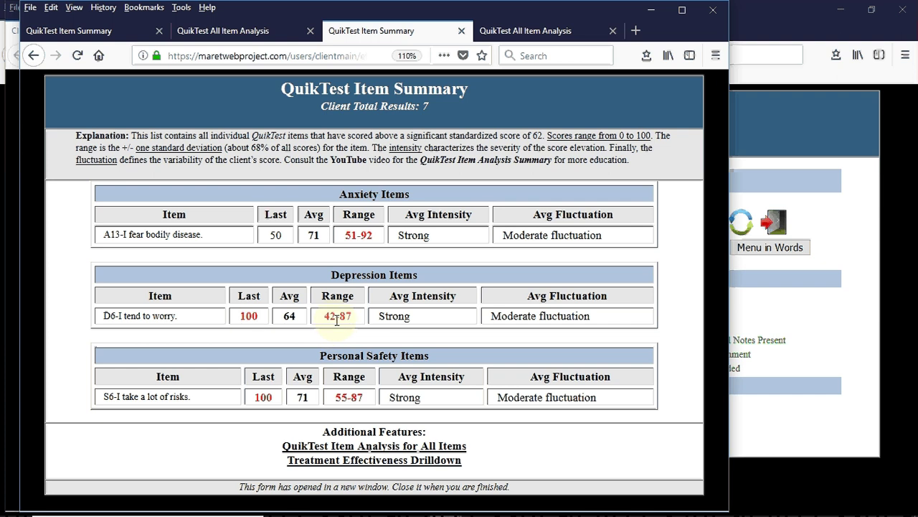
double_click(275, 235)
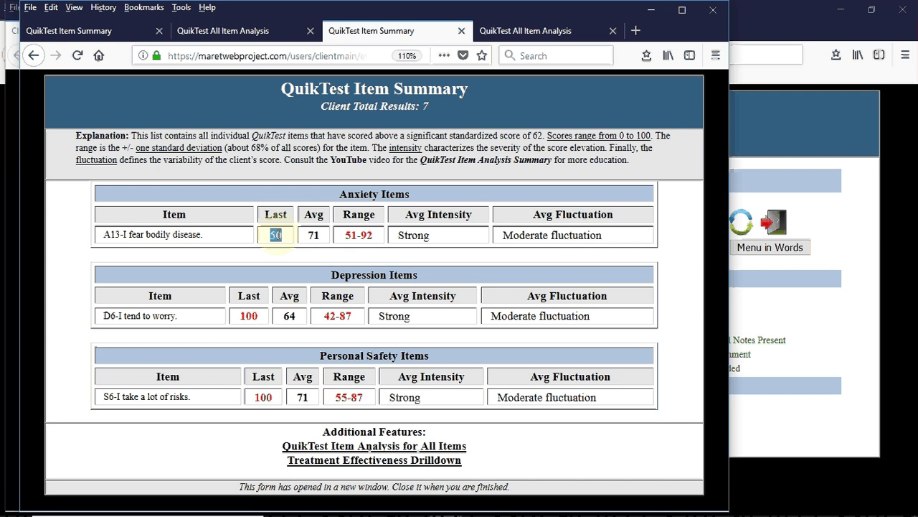
double_click(351, 235)
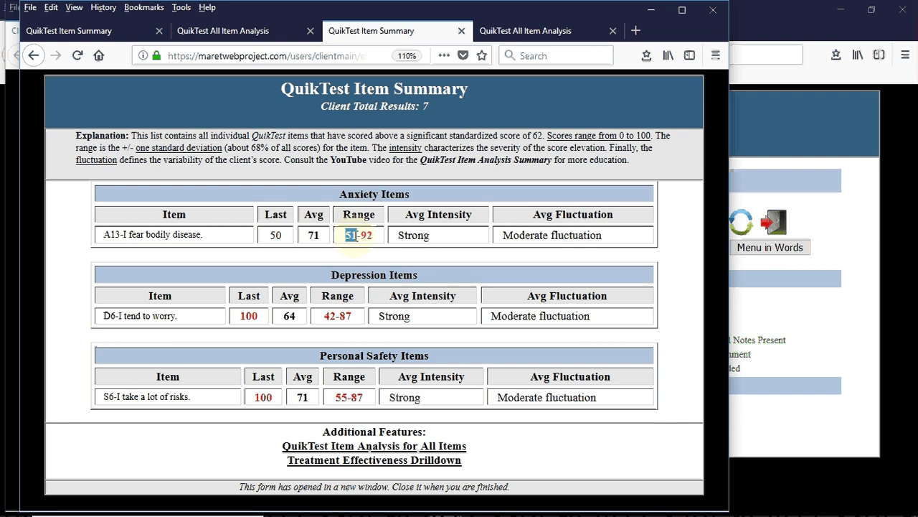
left_click(351, 235)
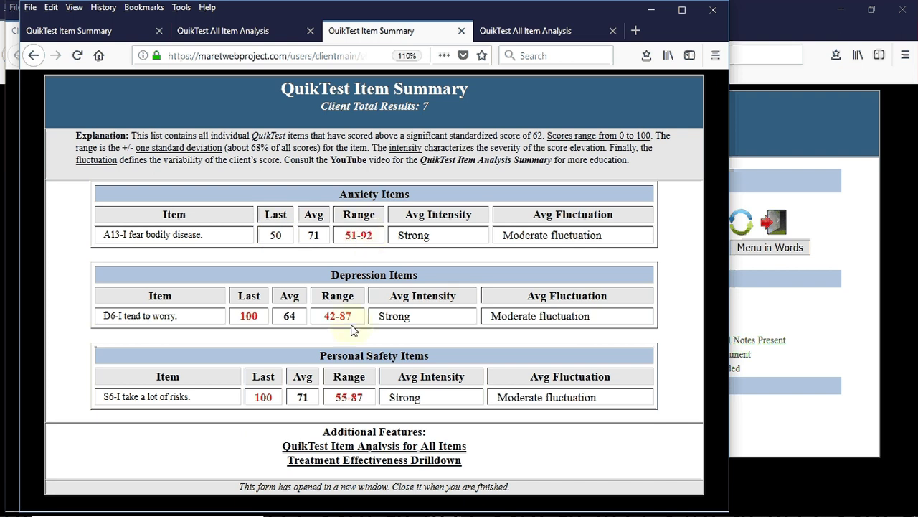
double_click(263, 396)
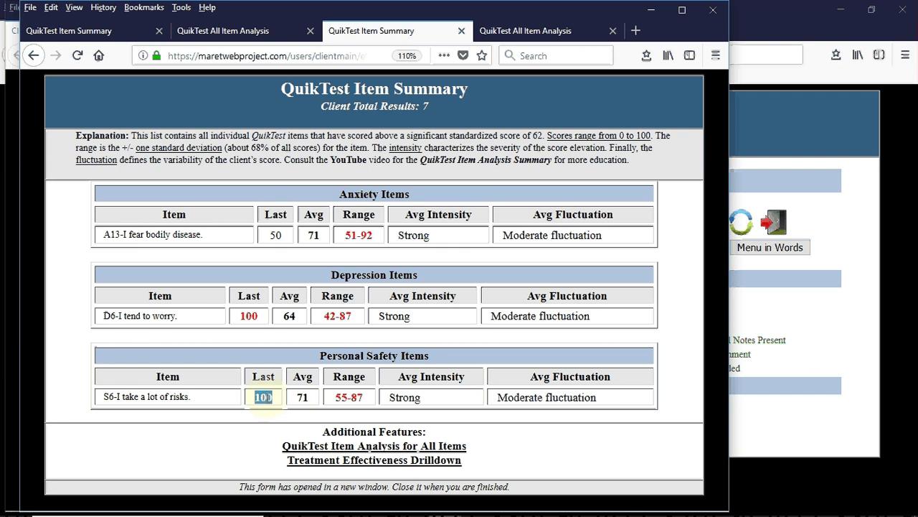
left_click(363, 397)
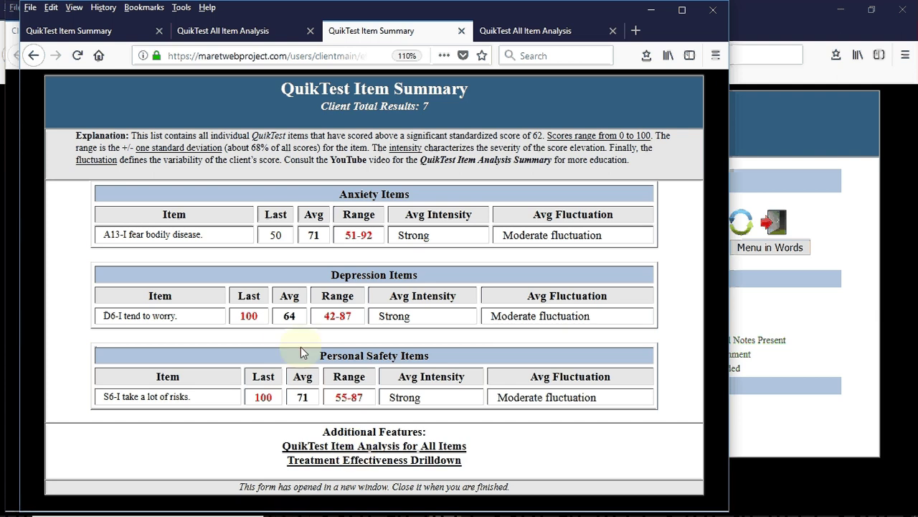
Show the QuikTest All Item Analysis based on a single client result and bring its full Anxiety Items table into view
left_click(236, 30)
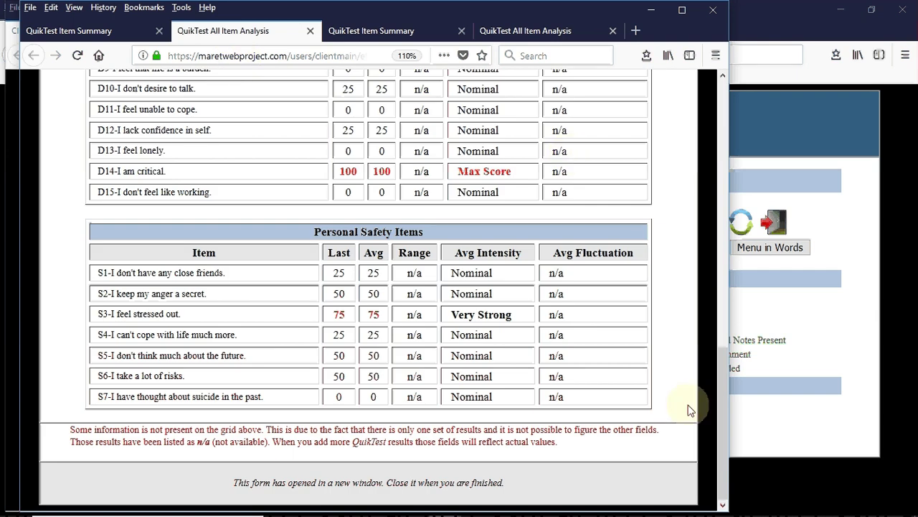
left_click_drag(717, 448, 718, 198)
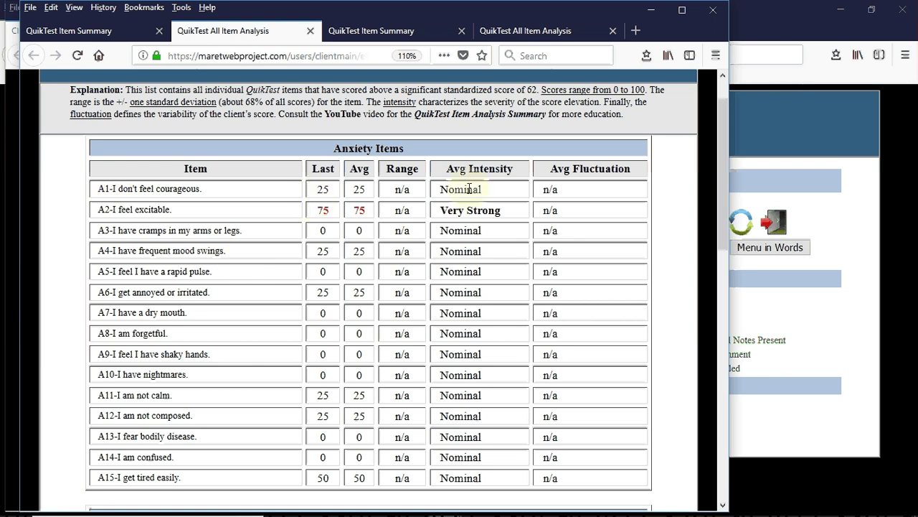
triple_click(438, 156)
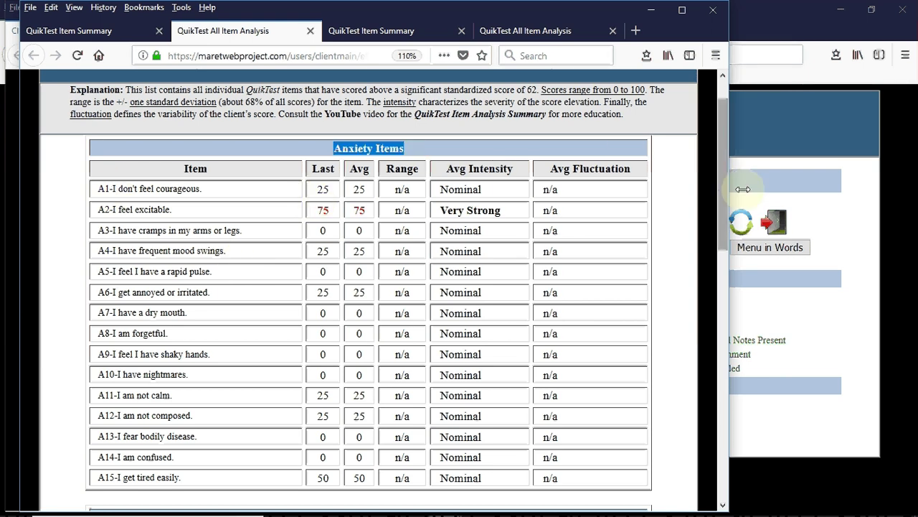
mouse_move(720, 191)
left_mouse_down()
mouse_move(737, 421)
mouse_move(719, 183)
left_mouse_up()
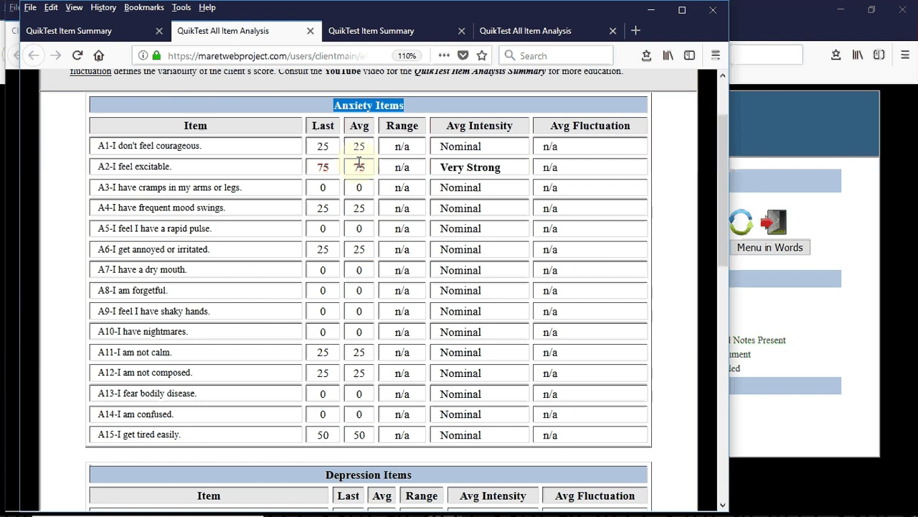
Compare the average scores of anxiety items A1 to A4 with their Avg Intensity ratings, including that of A2
left_click_drag(356, 151, 363, 150)
left_click(358, 189)
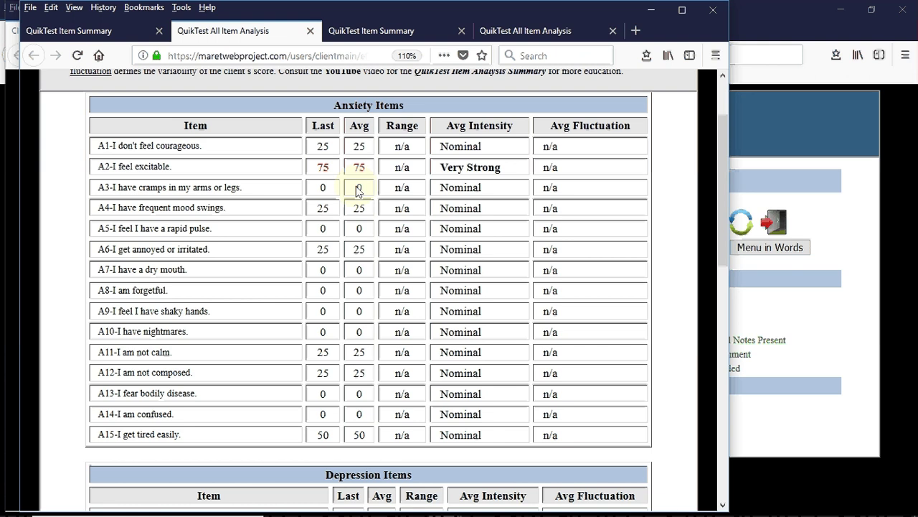
double_click(358, 188)
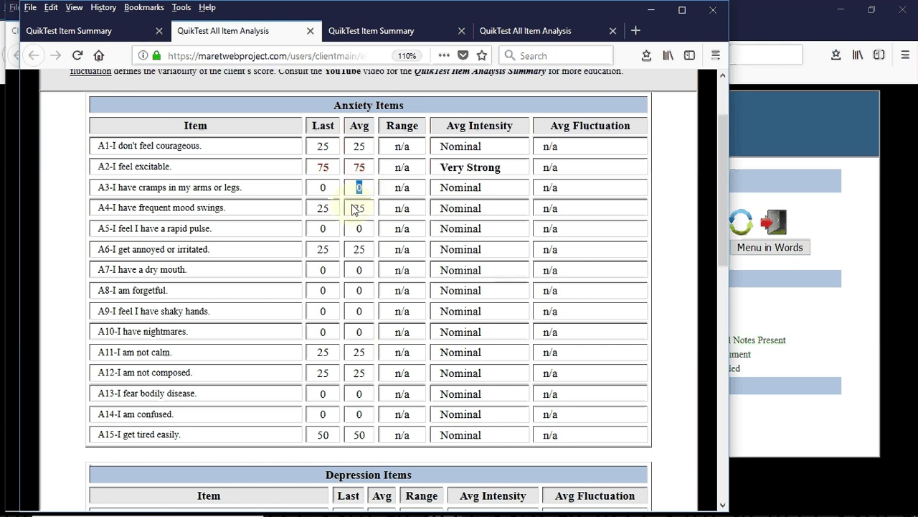
left_click_drag(353, 209, 372, 214)
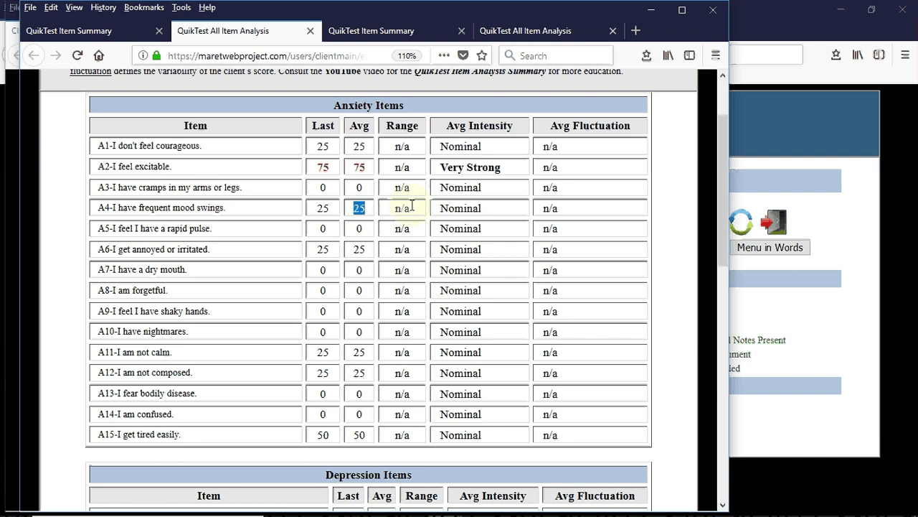
left_click(455, 150)
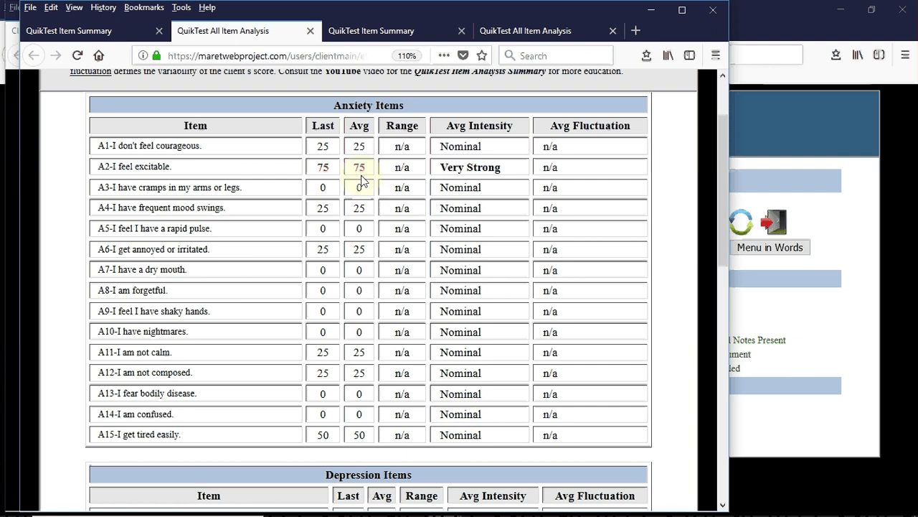
left_click_drag(439, 168, 504, 169)
left_click(503, 170)
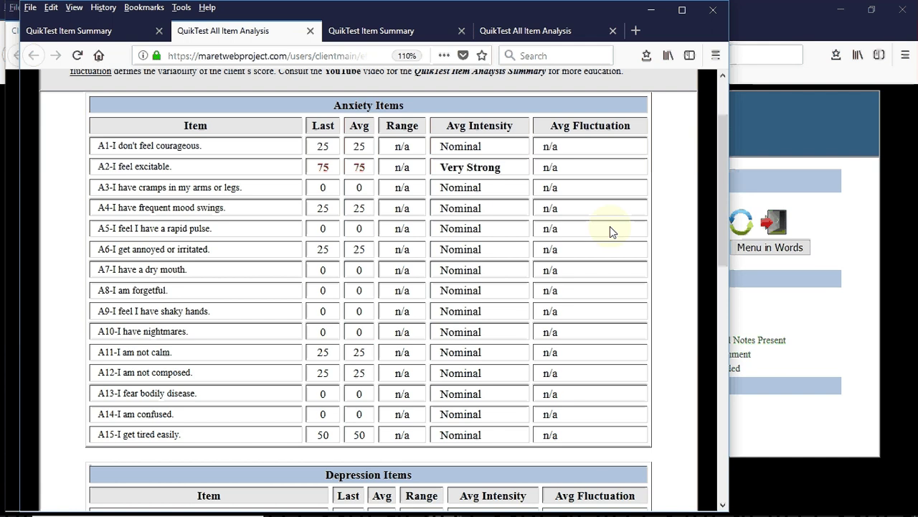
Examine the Avg Intensity rating of depression item D14, and review the Personal Safety Items table
left_click_drag(726, 217, 733, 366)
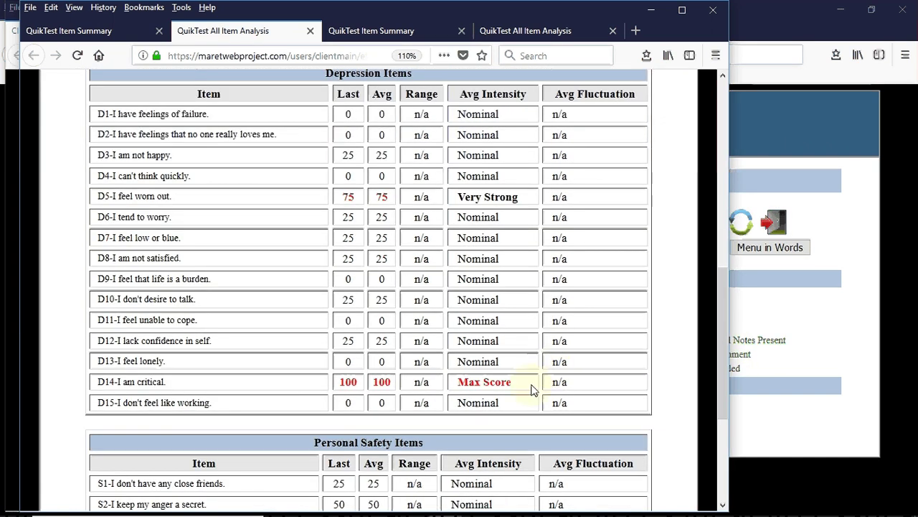
left_click_drag(531, 385, 450, 383)
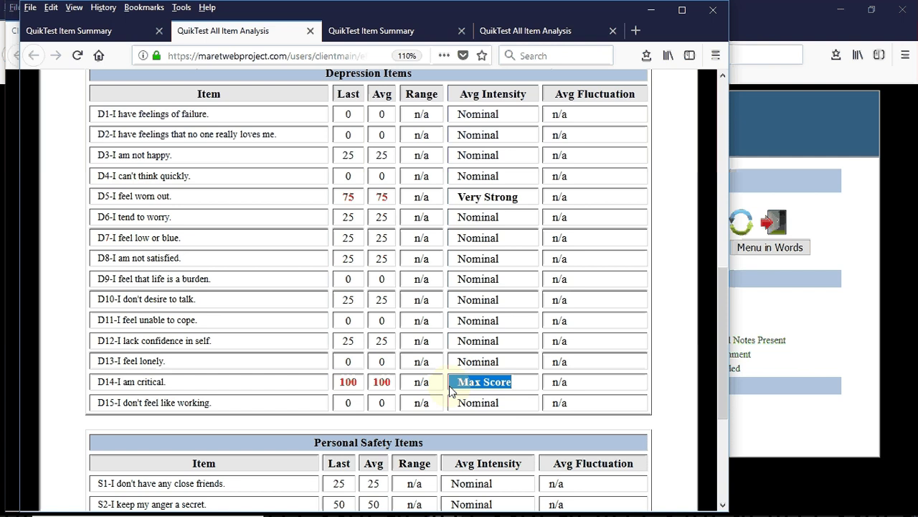
left_click(492, 228)
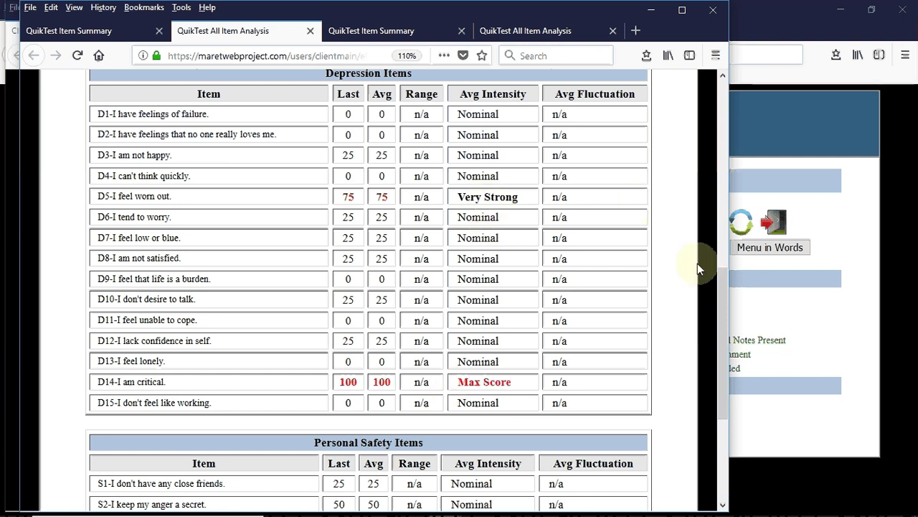
left_click_drag(719, 300, 774, 384)
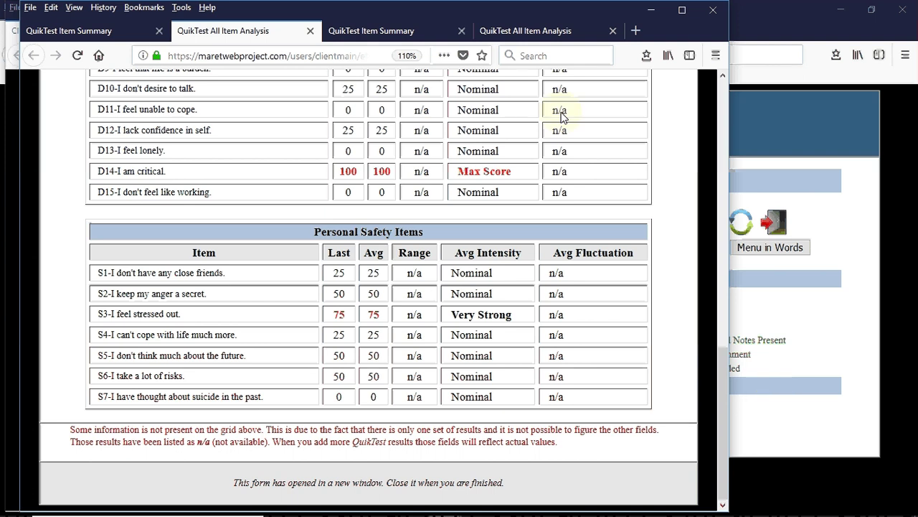
Show the QuikTest All Item Analysis with multiple client results and examine the Last score of anxiety item A1
left_click(545, 31)
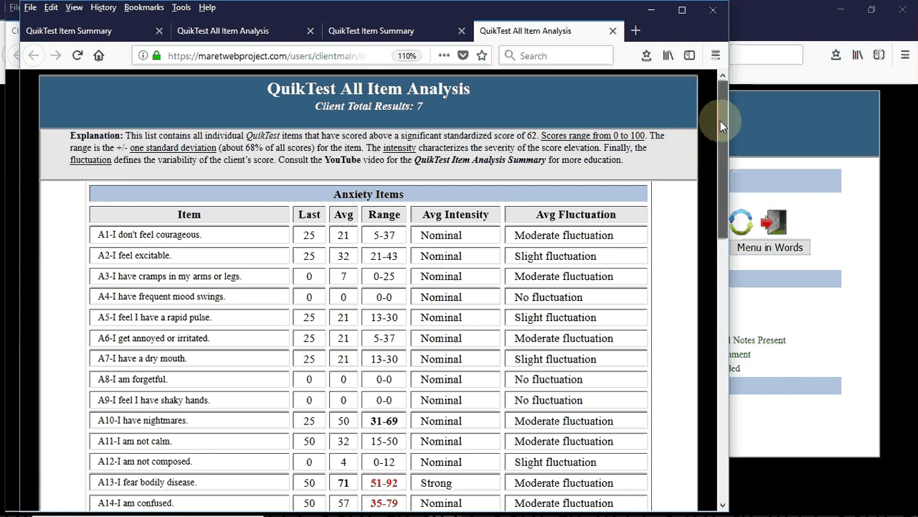
left_click_drag(720, 120, 729, 165)
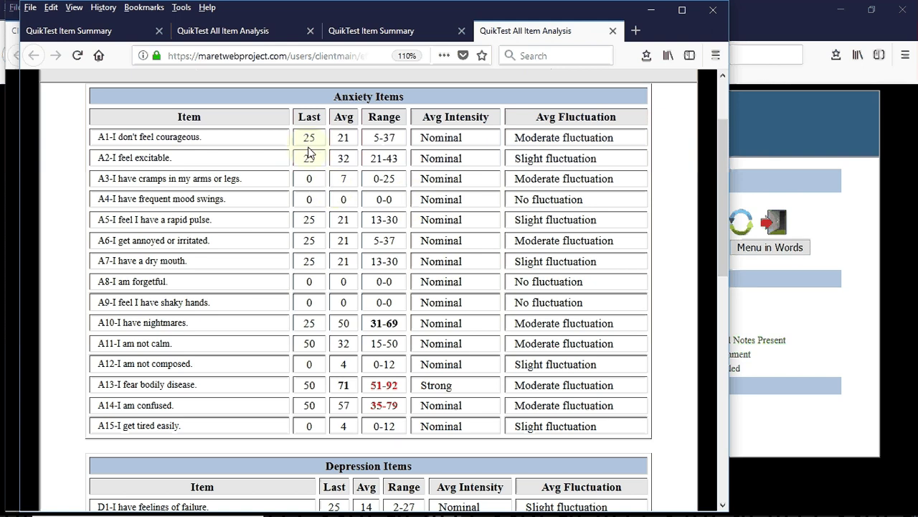
left_click_drag(305, 138, 315, 138)
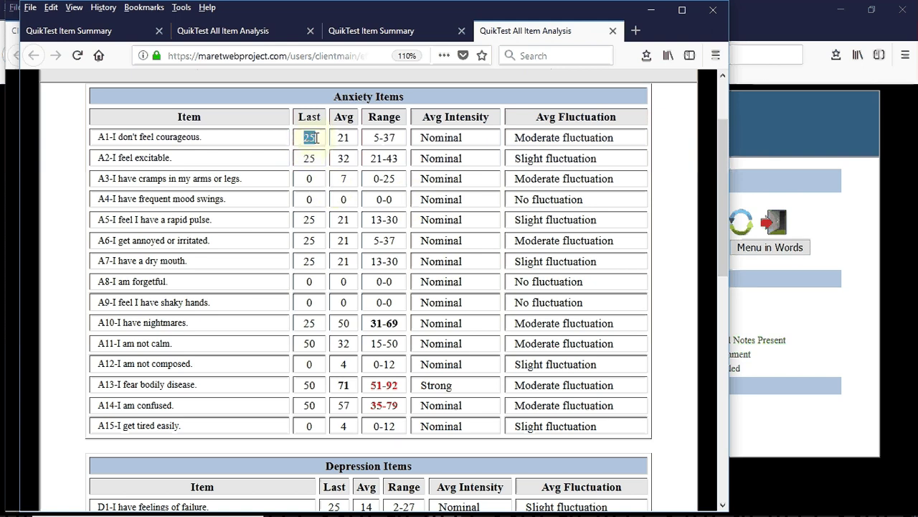
left_click(342, 158)
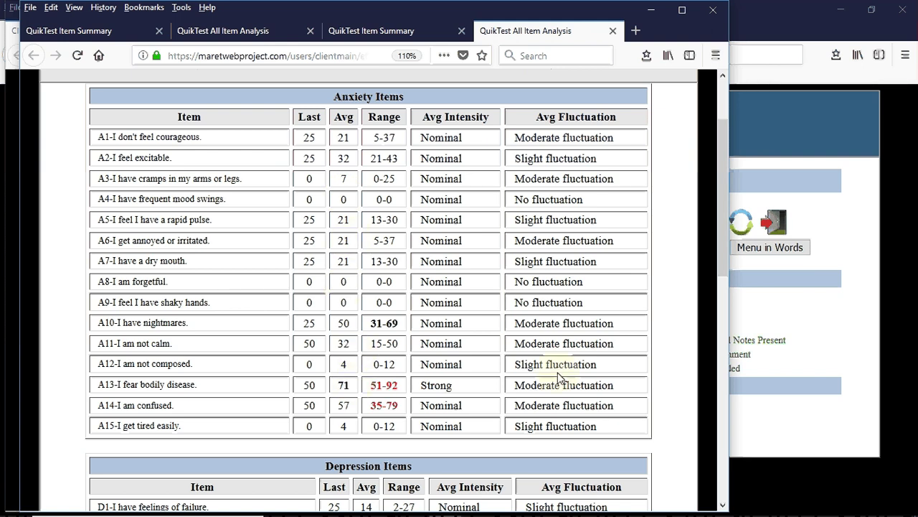
Review the Depression and Personal Safety Items tables, and examine the Avg Fluctuation rating of anxiety item A3
left_click_drag(720, 245, 778, 508)
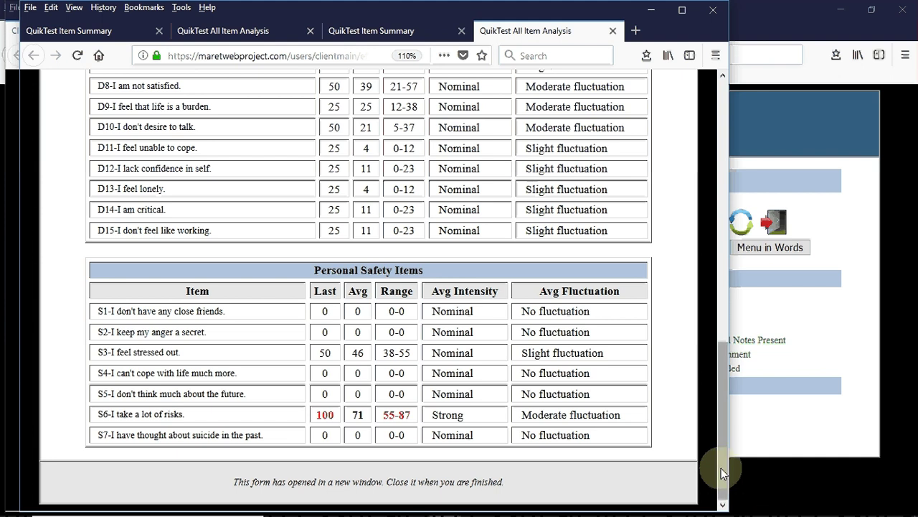
left_click_drag(721, 468, 698, 221)
triple_click(579, 237)
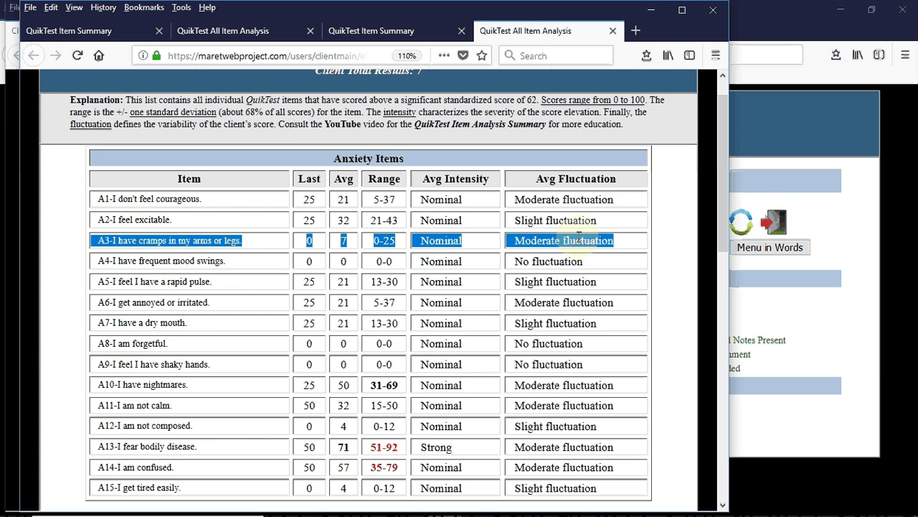
double_click(579, 237)
triple_click(579, 237)
left_click(576, 262)
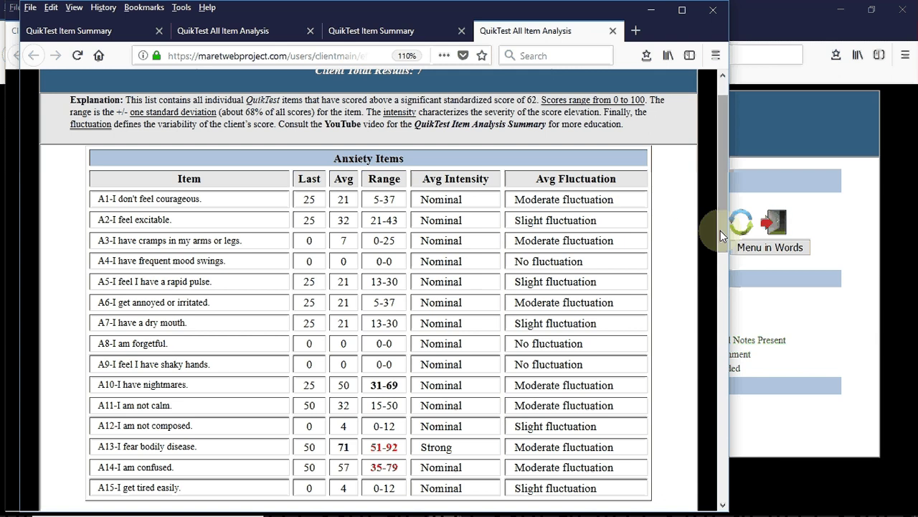
Read the Explanation paragraph at the beginning of the QuikTest All Item Analysis report
left_click_drag(720, 230, 720, 205)
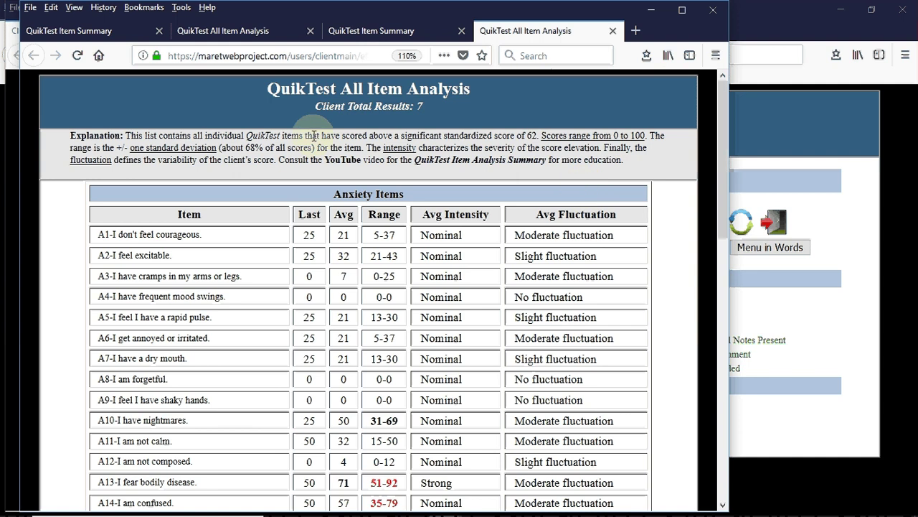
left_click_drag(313, 137, 443, 176)
left_click(444, 177)
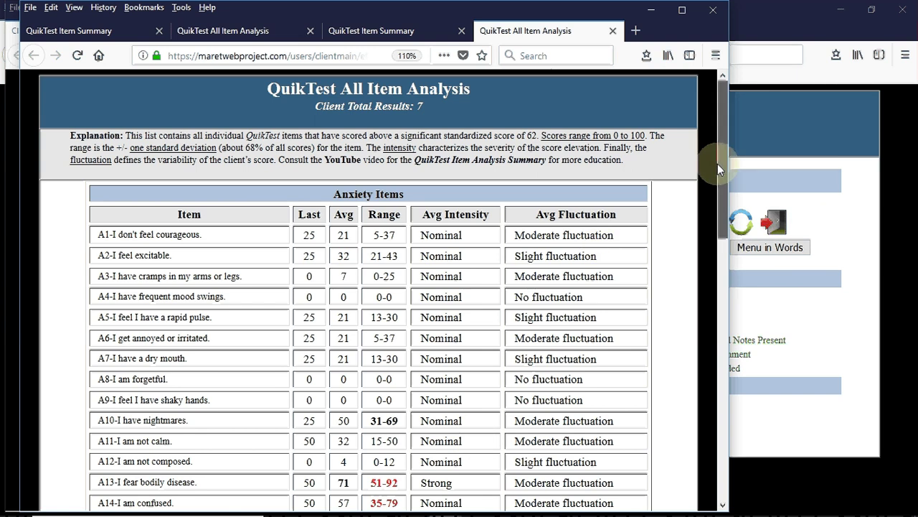
Examine the average score of anxiety item A13 and the upper end of item A14's range, and review the Depression Items table
left_click_drag(717, 164, 751, 261)
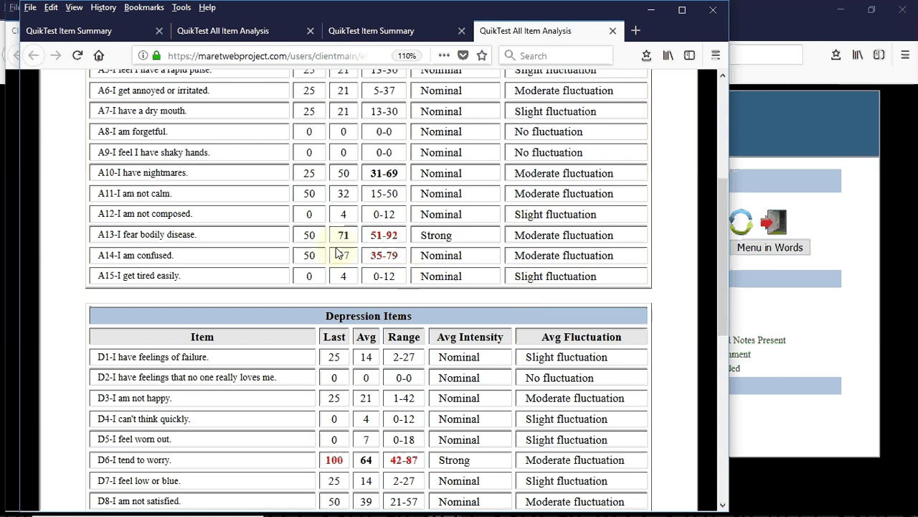
left_click_drag(339, 237, 351, 236)
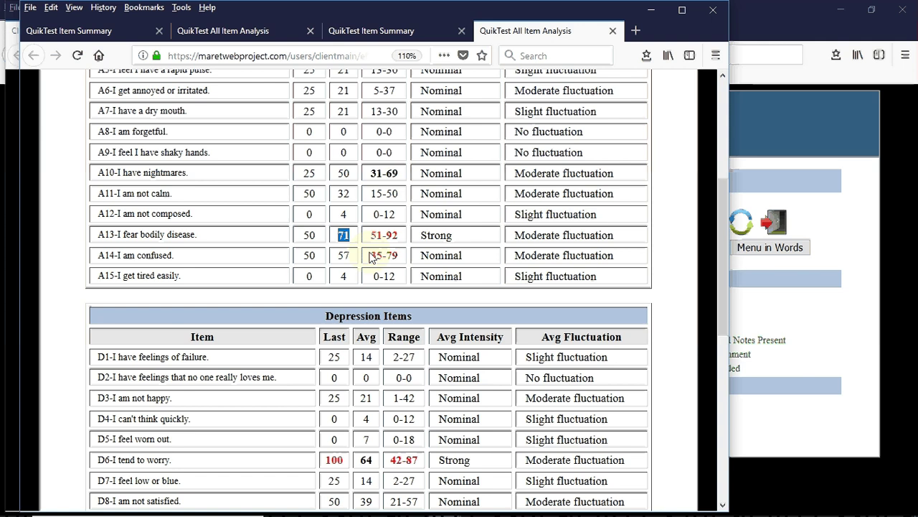
left_click_drag(371, 256, 399, 259)
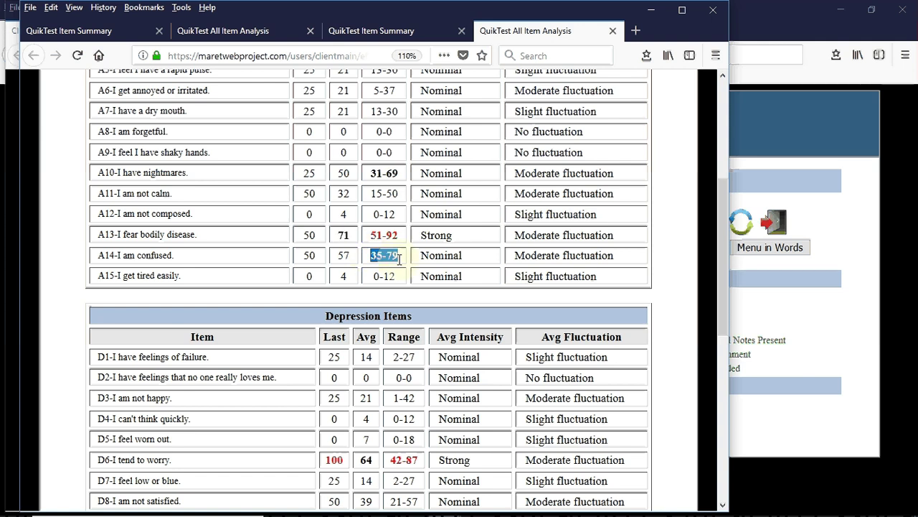
left_click(350, 262)
double_click(392, 255)
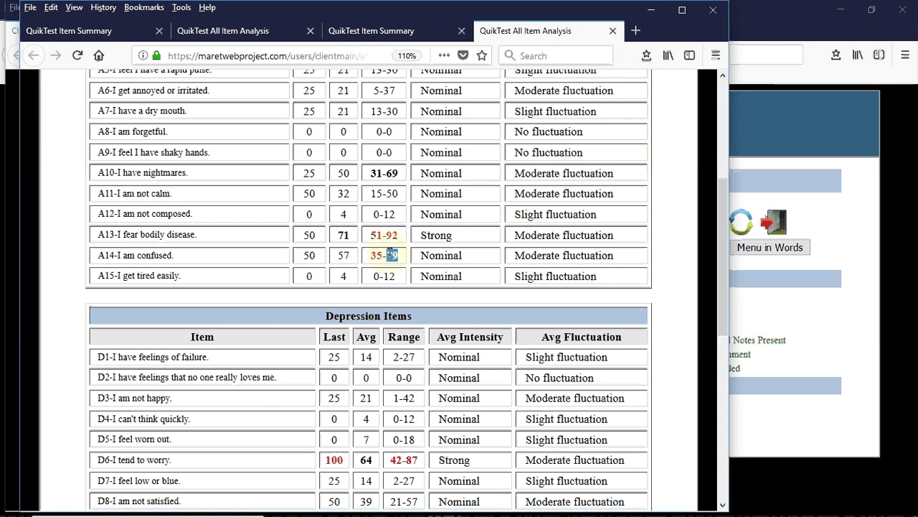
left_click(391, 255)
left_click(391, 255)
left_click_drag(719, 310, 744, 421)
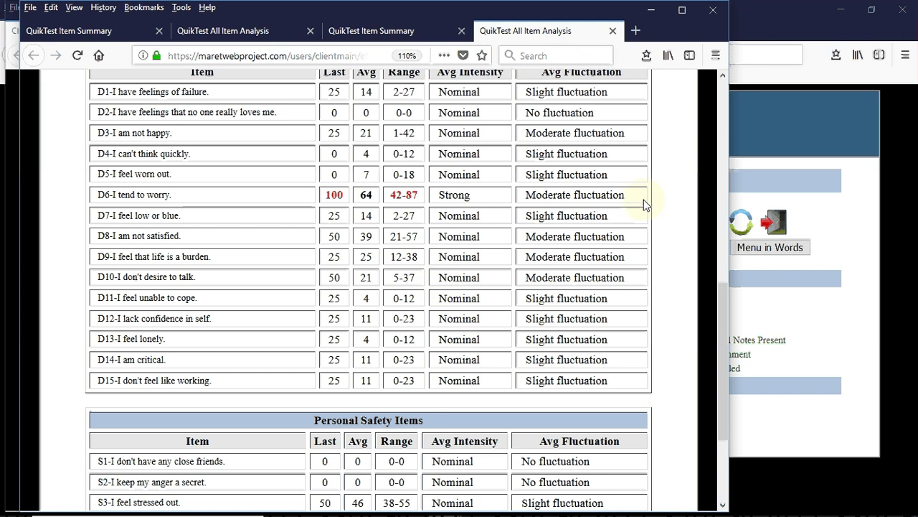
left_click_drag(725, 327, 722, 126)
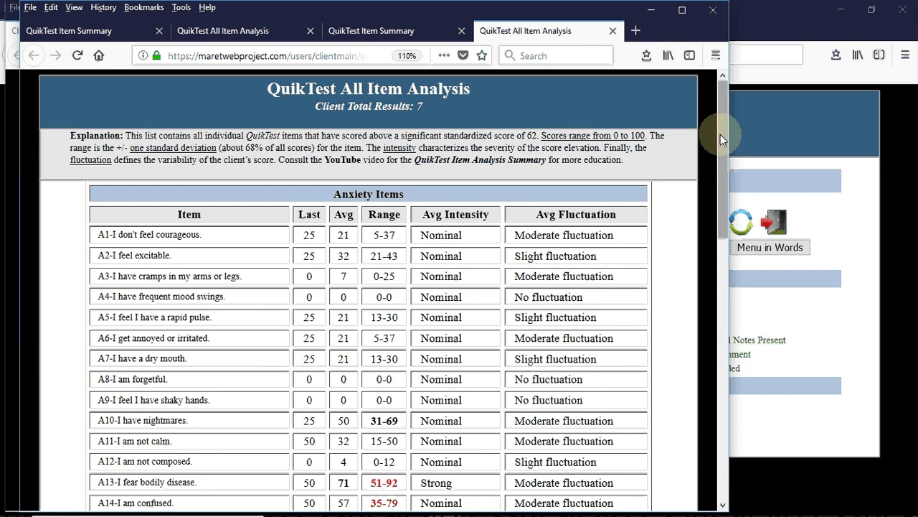
mouse_move(722, 504)
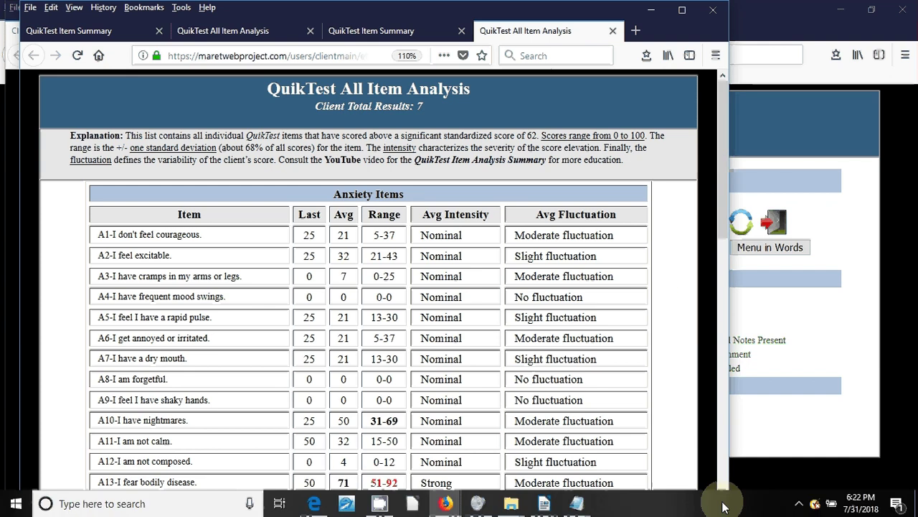
right_click(802, 508)
key("Escape")
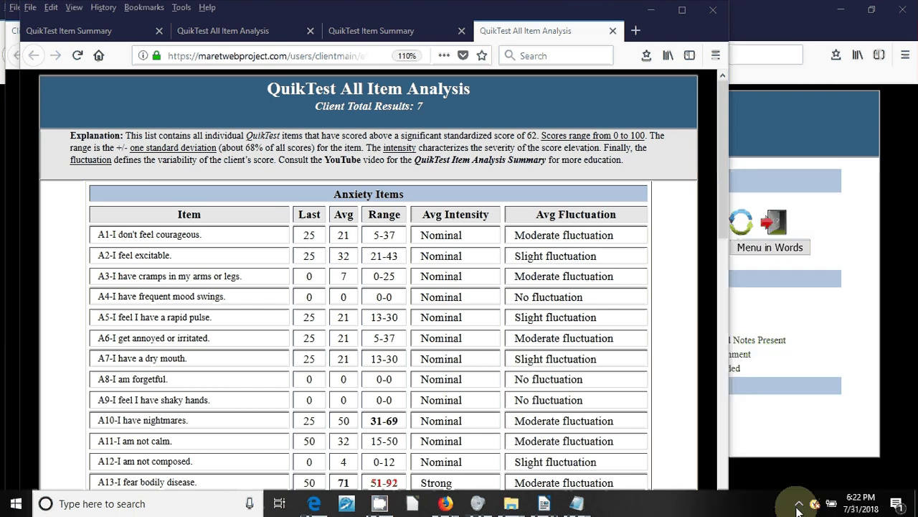
left_click(799, 505)
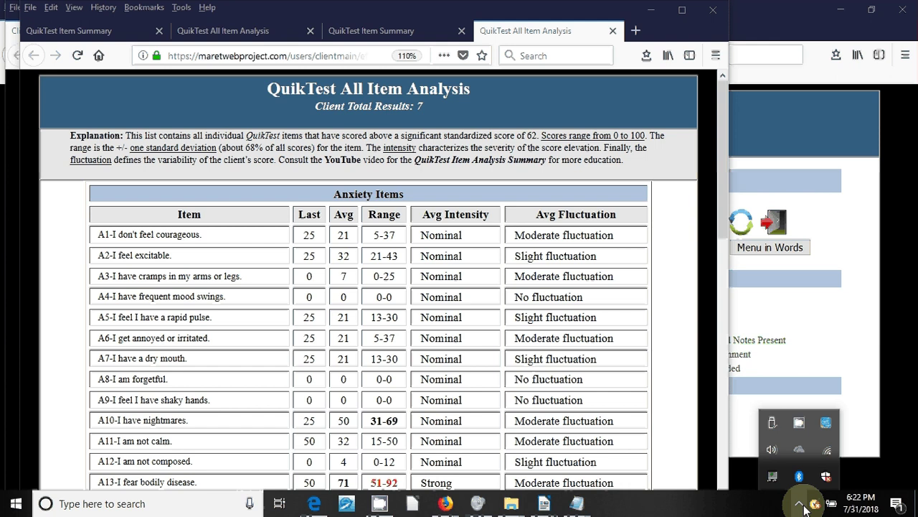
right_click(799, 430)
left_click(809, 420)
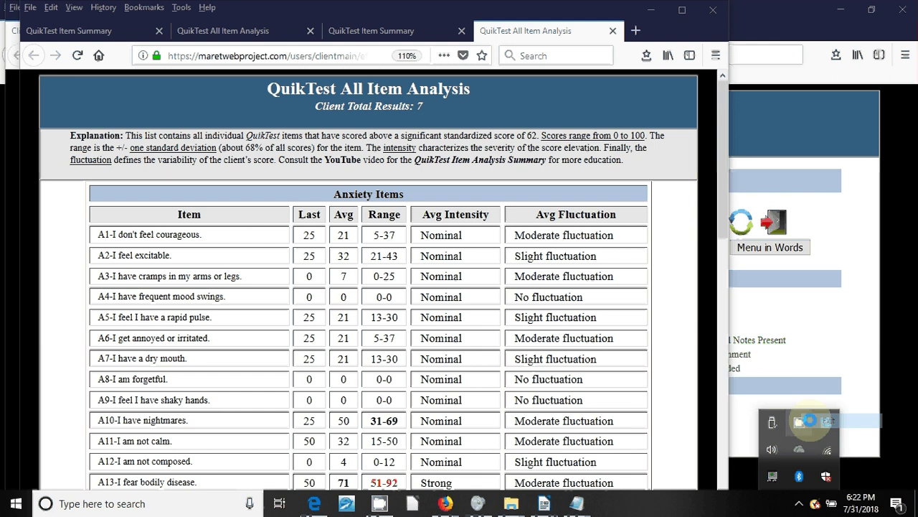
left_click(535, 292)
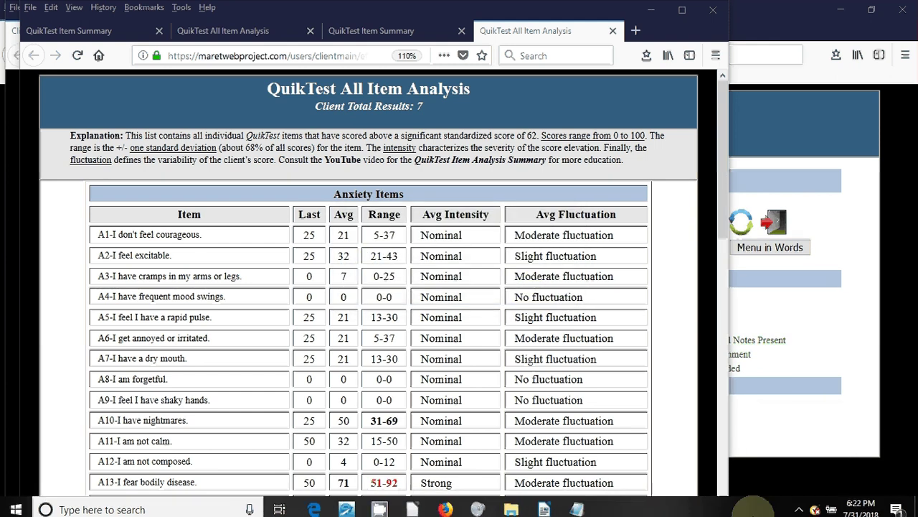
left_click(787, 506)
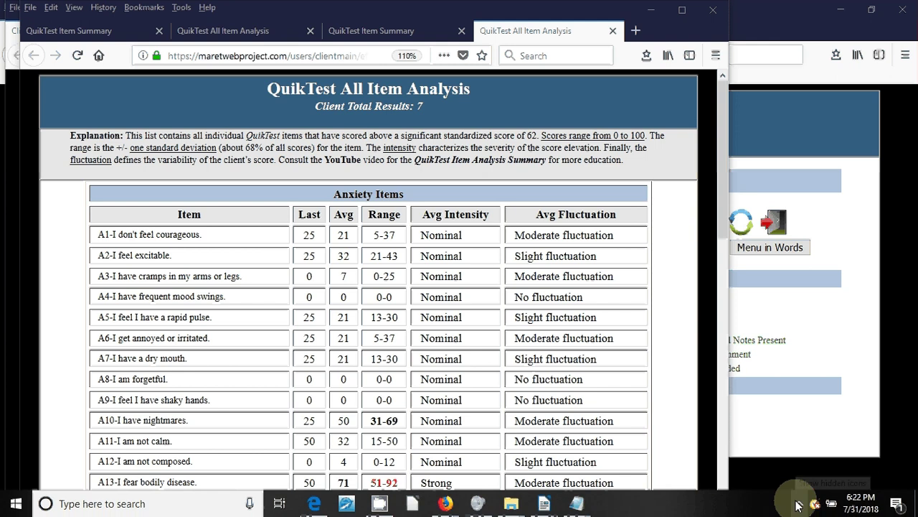
right_click(799, 506)
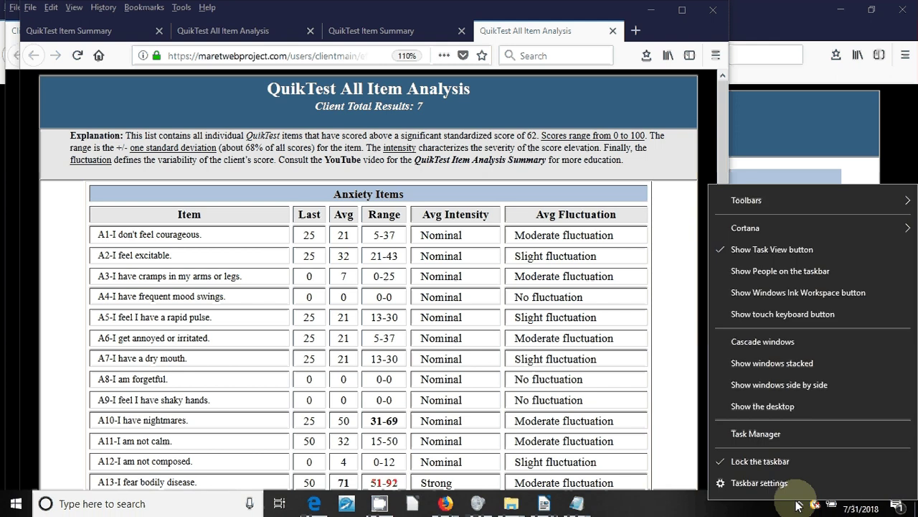
left_click(798, 506)
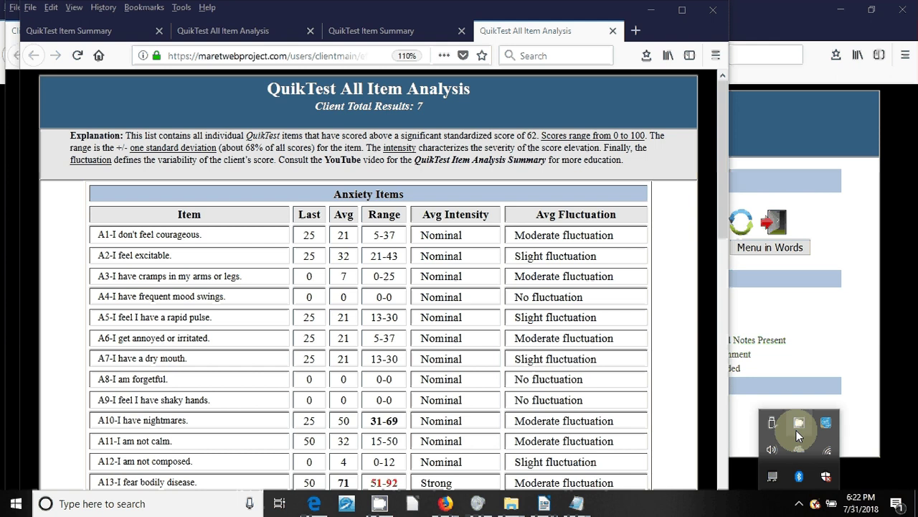